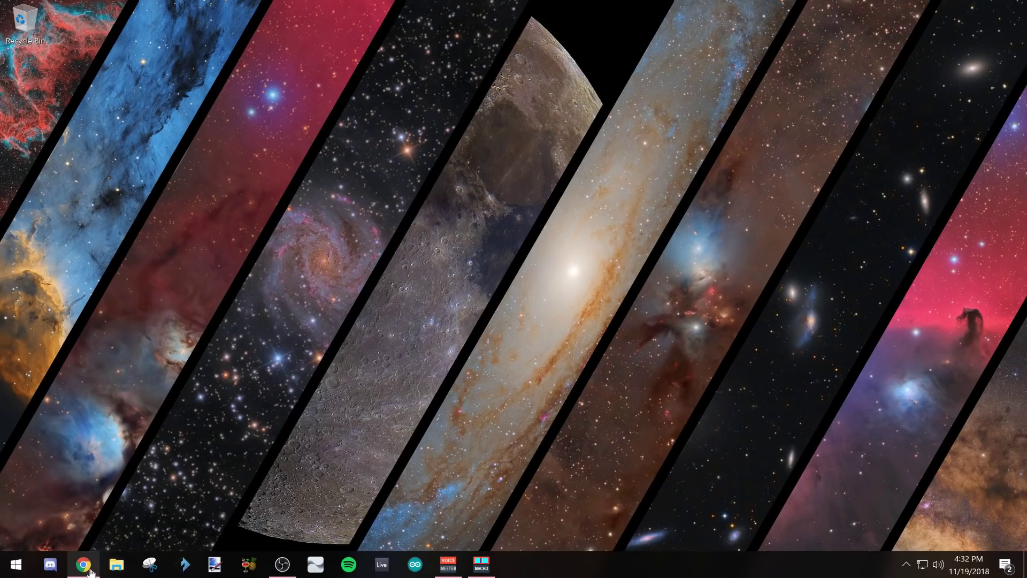
Step: Mark the 'film distrokid episode' task done in To Do and return to DistroKid
left_click(83, 565)
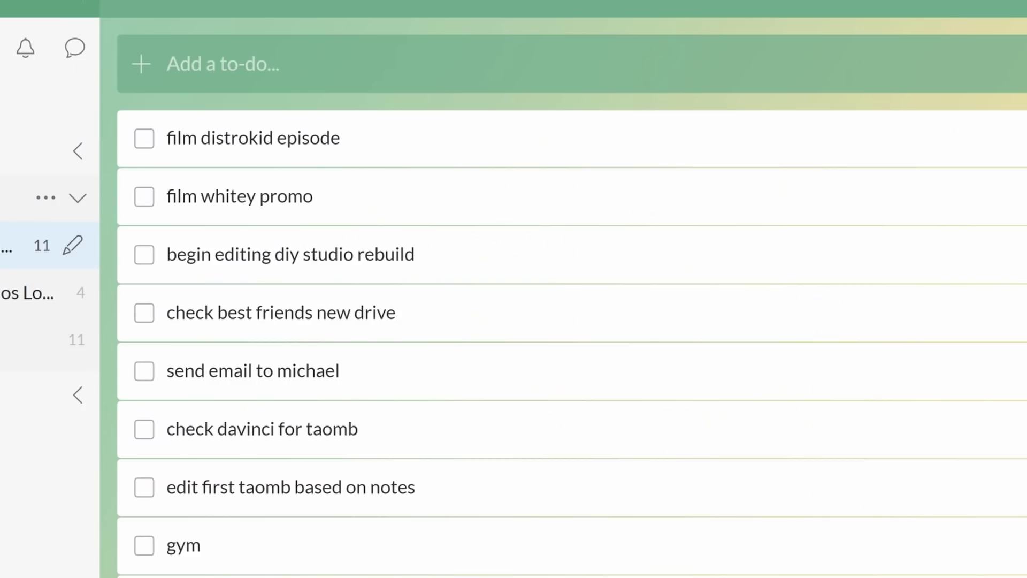
left_click(142, 142)
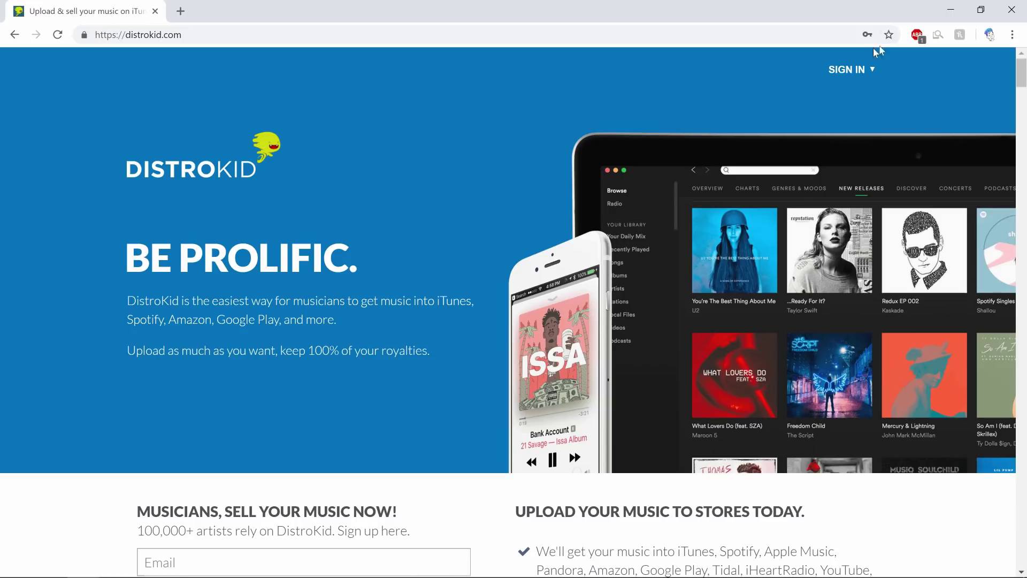
left_click(845, 69)
Step: Sign in to DistroKid with the saved credentials and start a new music upload
left_click(797, 177)
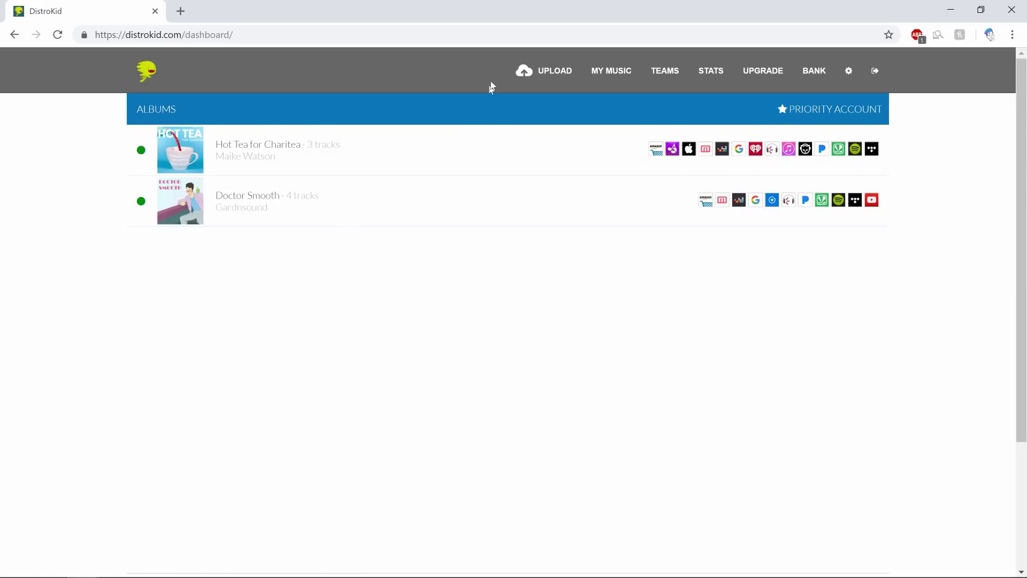
left_click(538, 72)
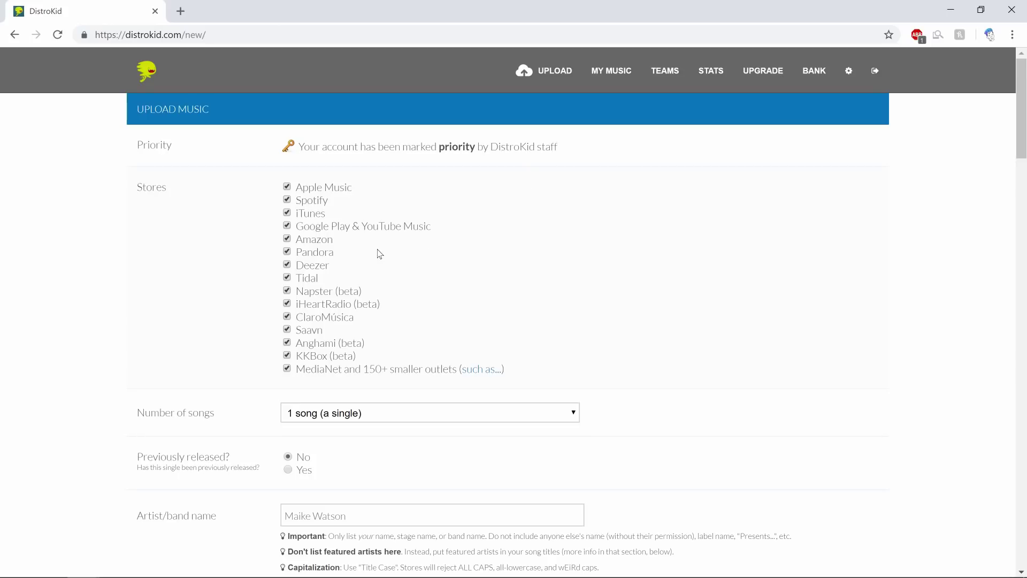
Step: Set the number of songs to 6, making the release an album
scroll(444, 246, "down", 1)
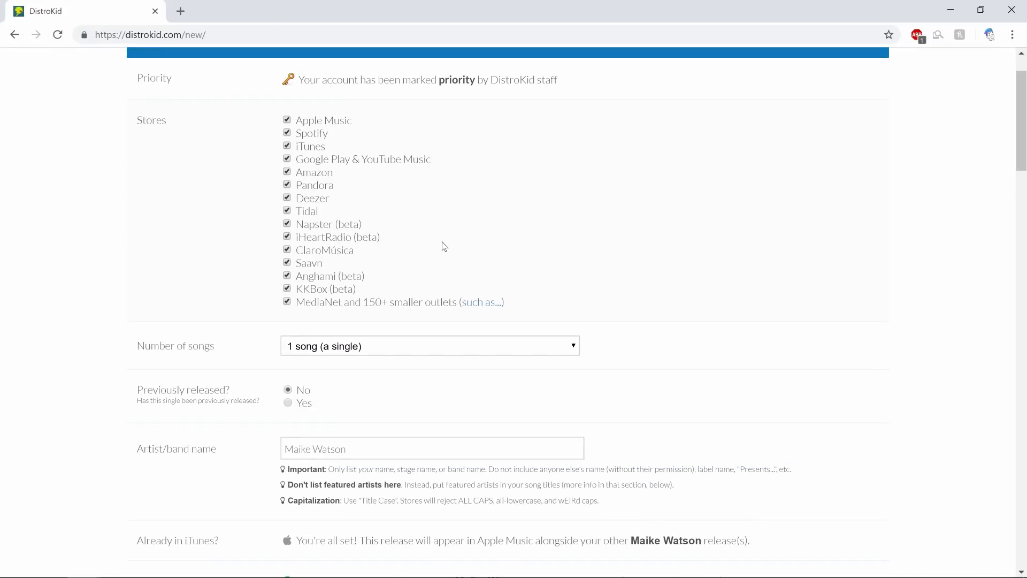
left_click(415, 349)
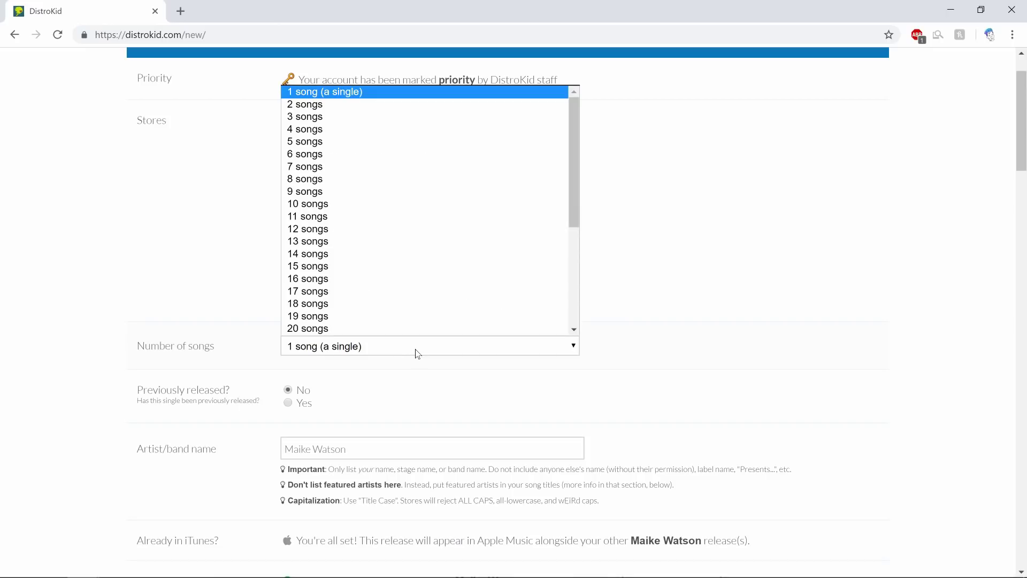
left_click(419, 155)
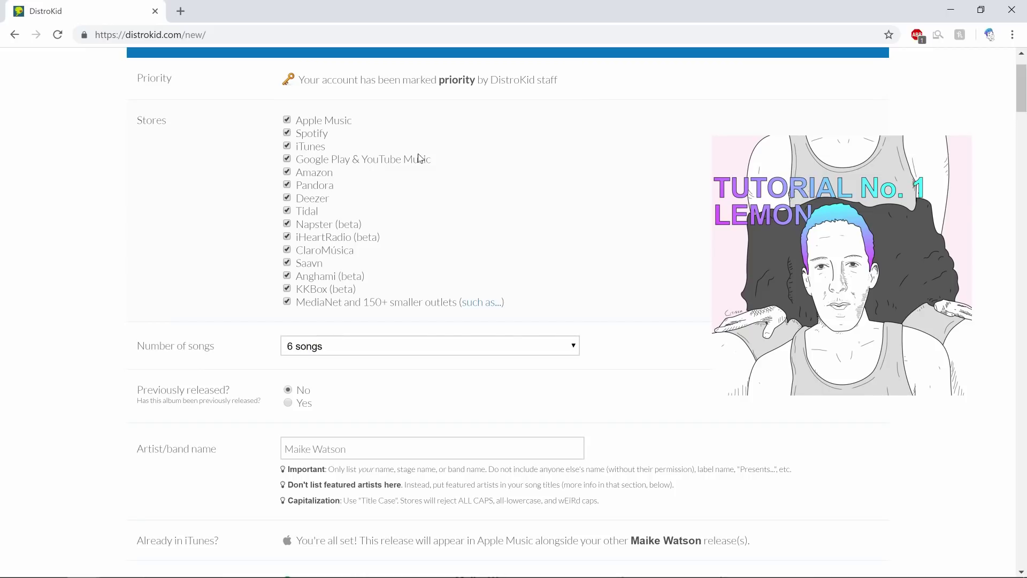
Step: Replace the artist/band name with Whitey McWhiterson
scroll(312, 207, "down", 3)
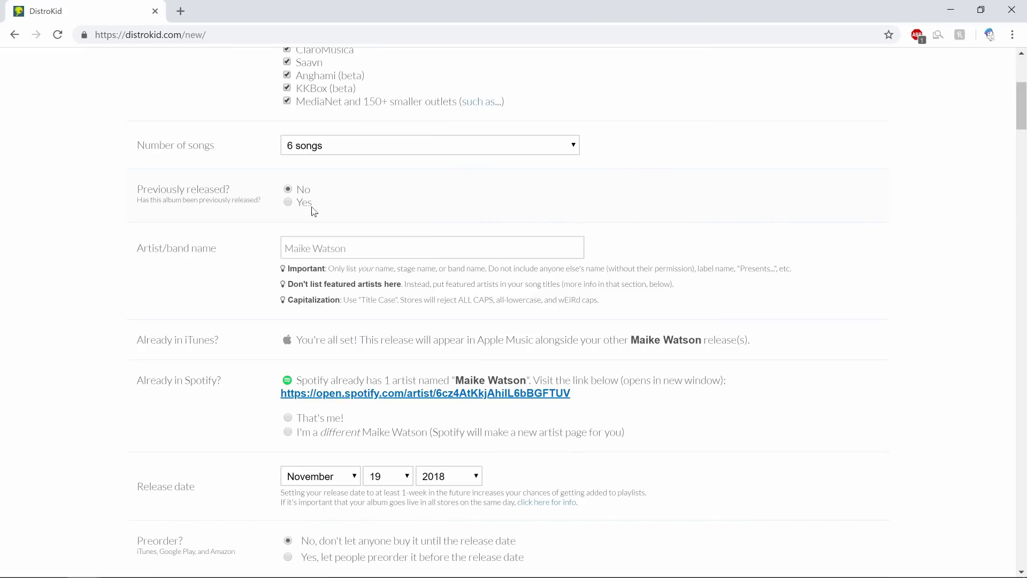
double_click(396, 249)
triple_click(410, 243)
type("Whitey McWhiter")
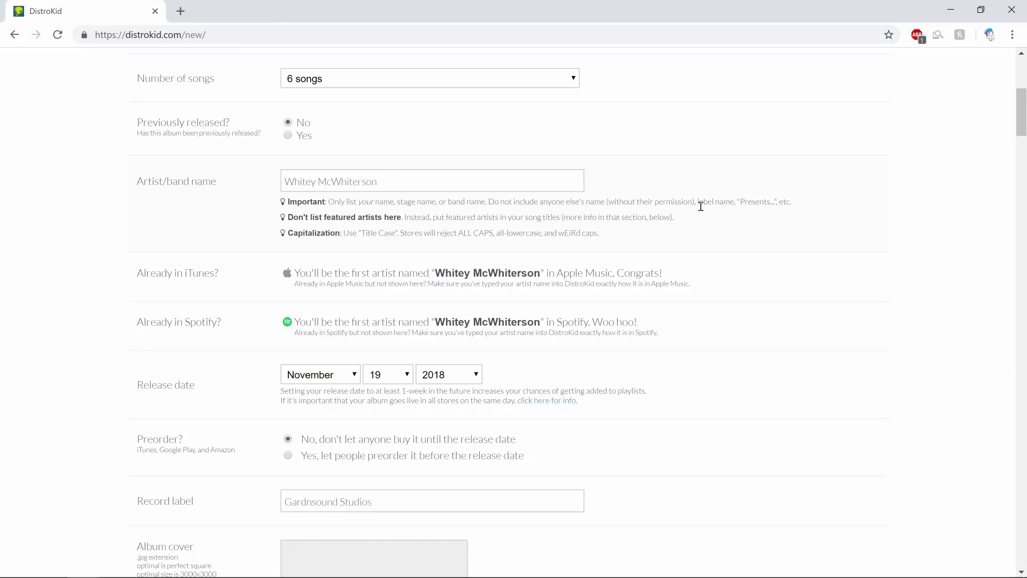
scroll(618, 232, "down", 1)
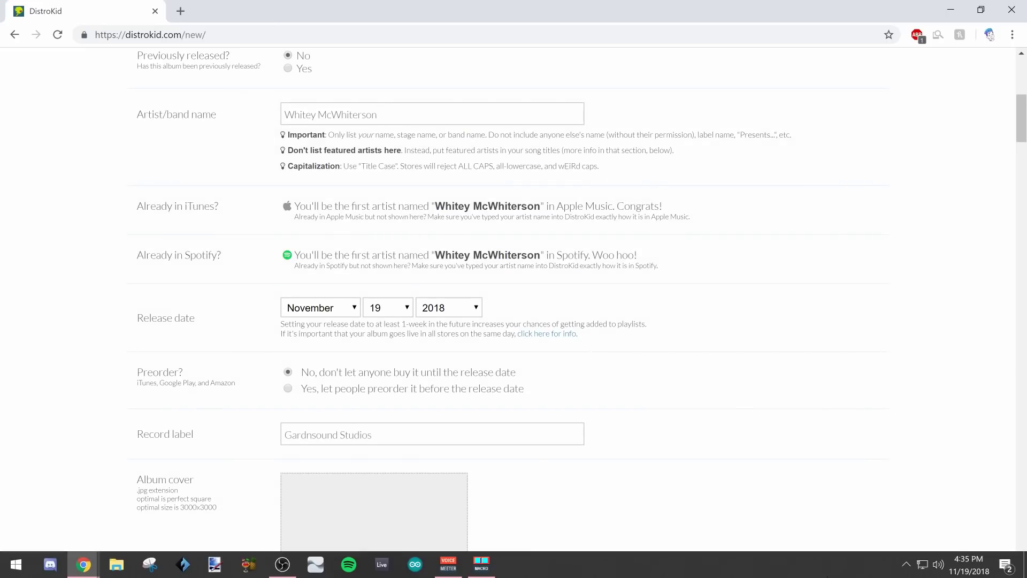
left_click(967, 566)
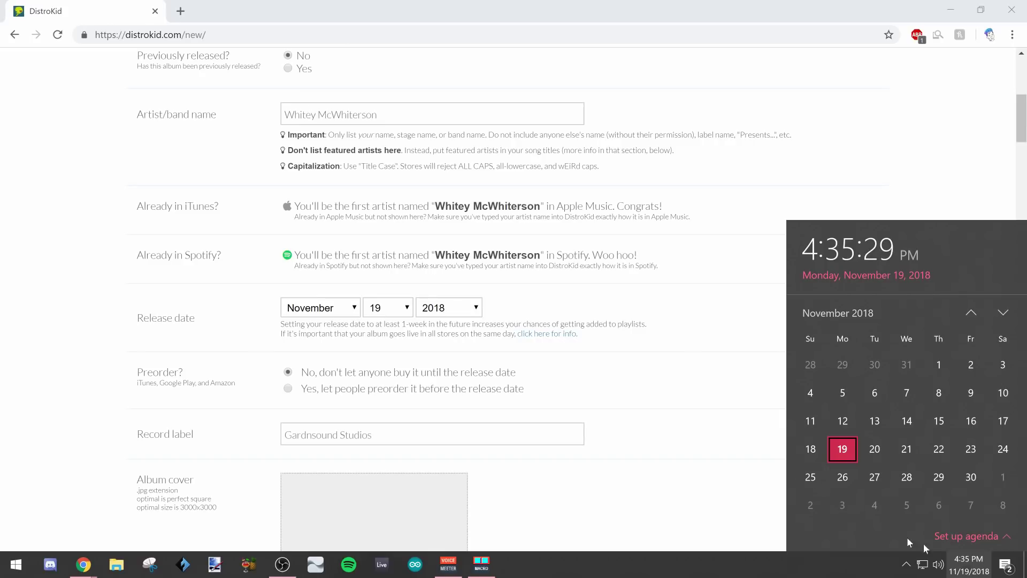
Step: Set the release date to December 3, 2018 at 12:00 PM
left_click(350, 309)
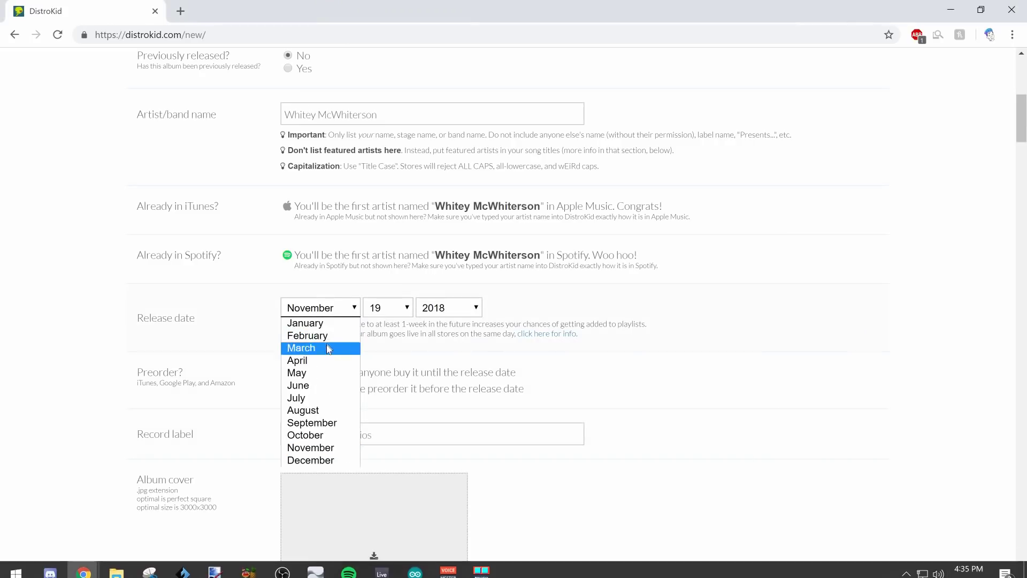
left_click(312, 460)
left_click(387, 307)
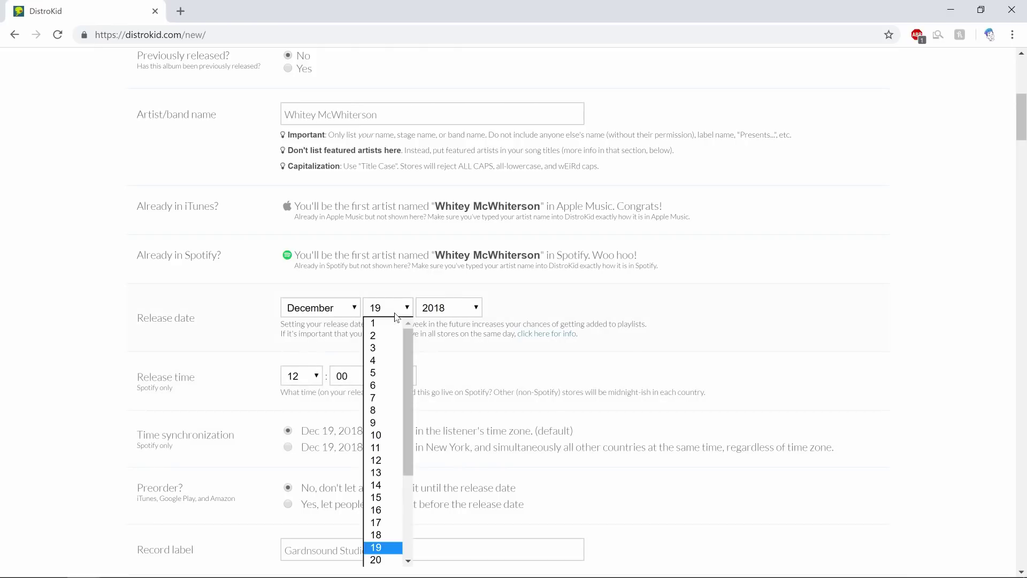
left_click(385, 349)
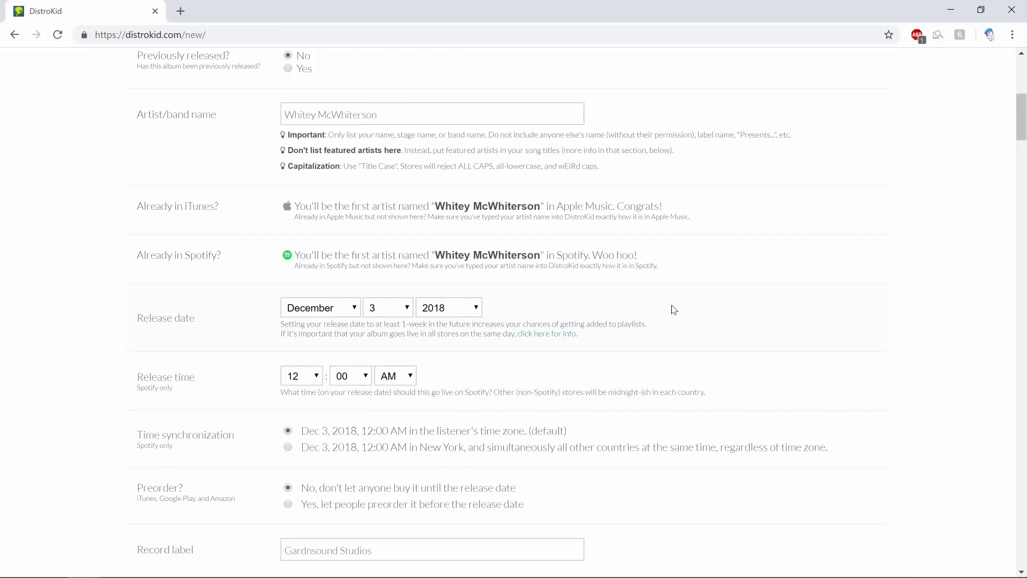
scroll(673, 310, "down", 1)
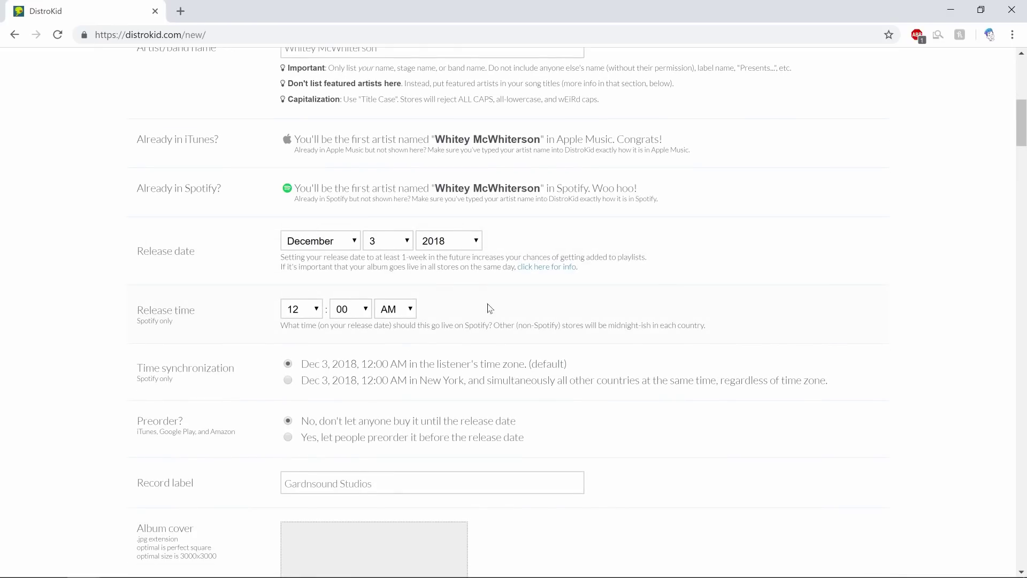
left_click(316, 310)
left_click(316, 311)
left_click(395, 337)
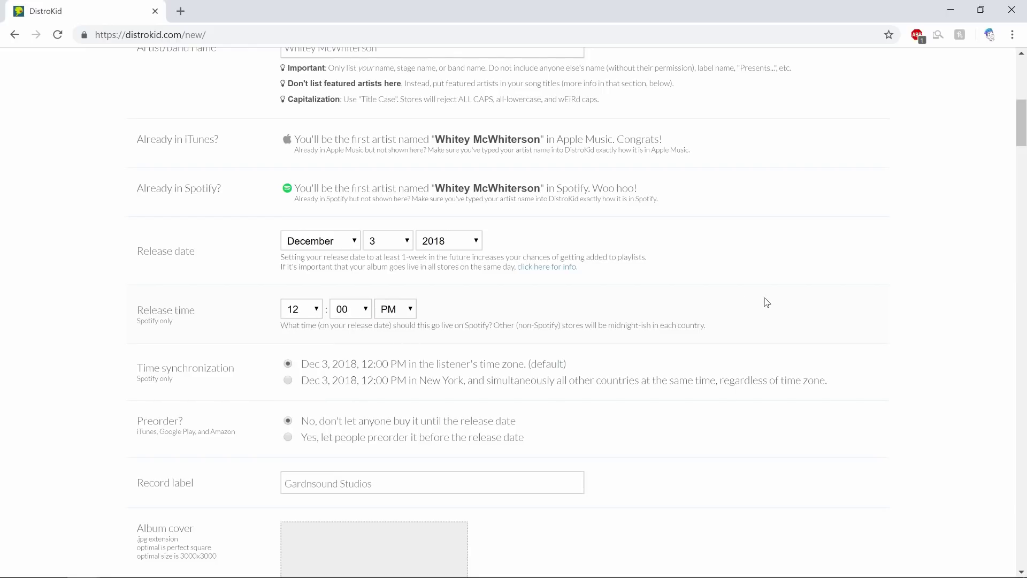
Step: Check the record label entry and dismiss the autofill suggestions
scroll(631, 284, "down", 2)
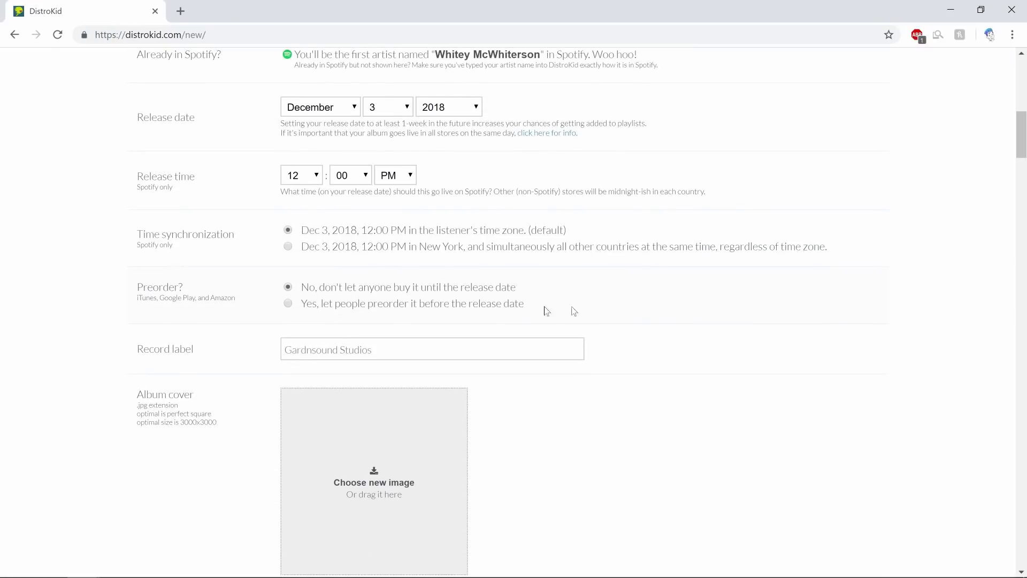
left_click(375, 349)
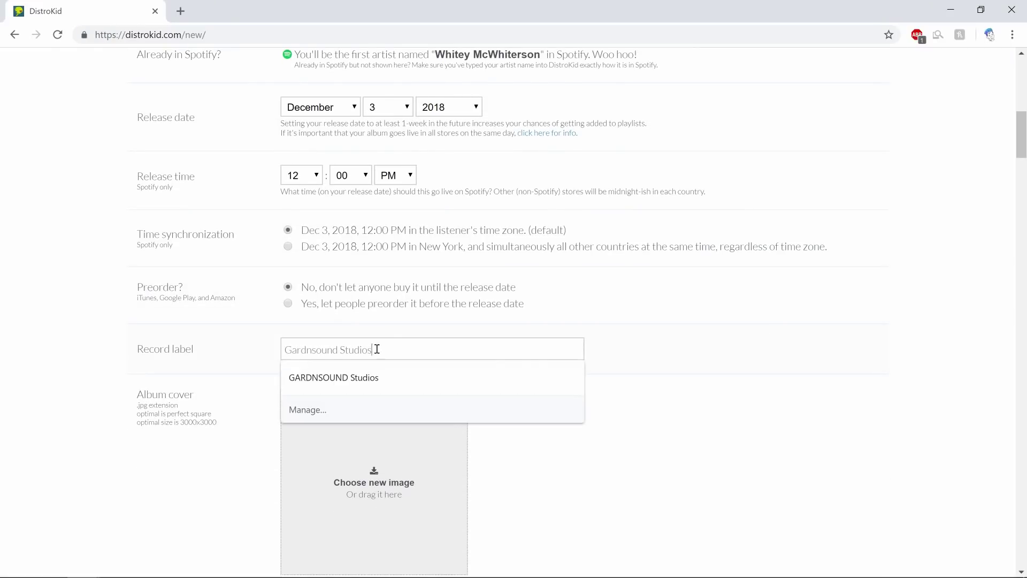
left_click(704, 356)
left_click(413, 342)
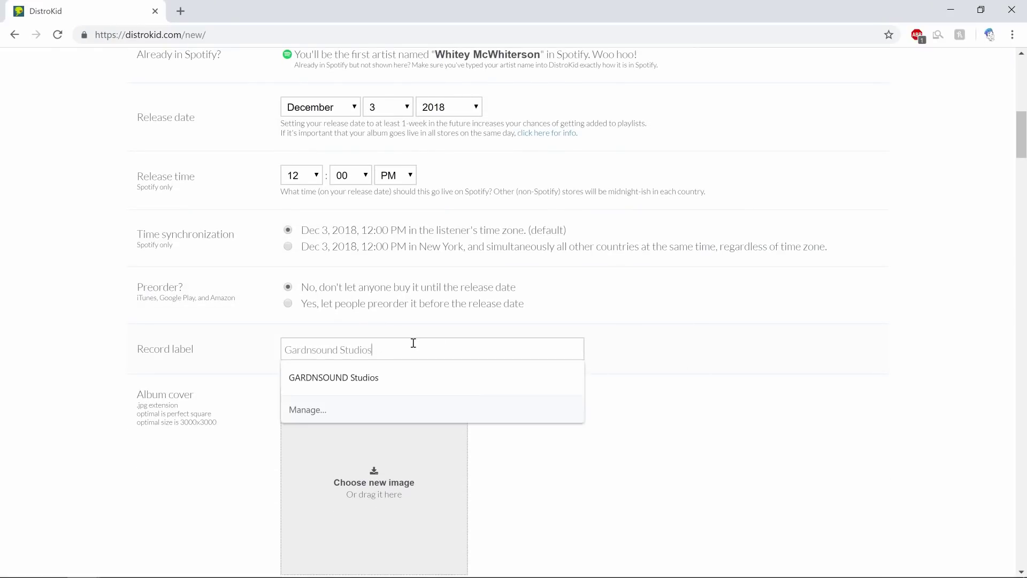
left_click(701, 332)
scroll(699, 335, "down", 5)
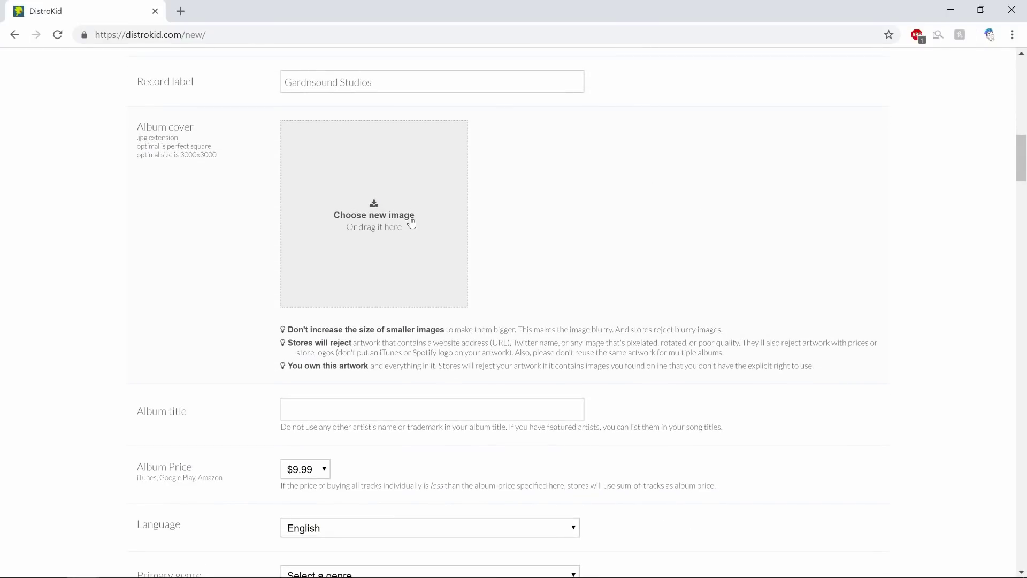
left_click(411, 222)
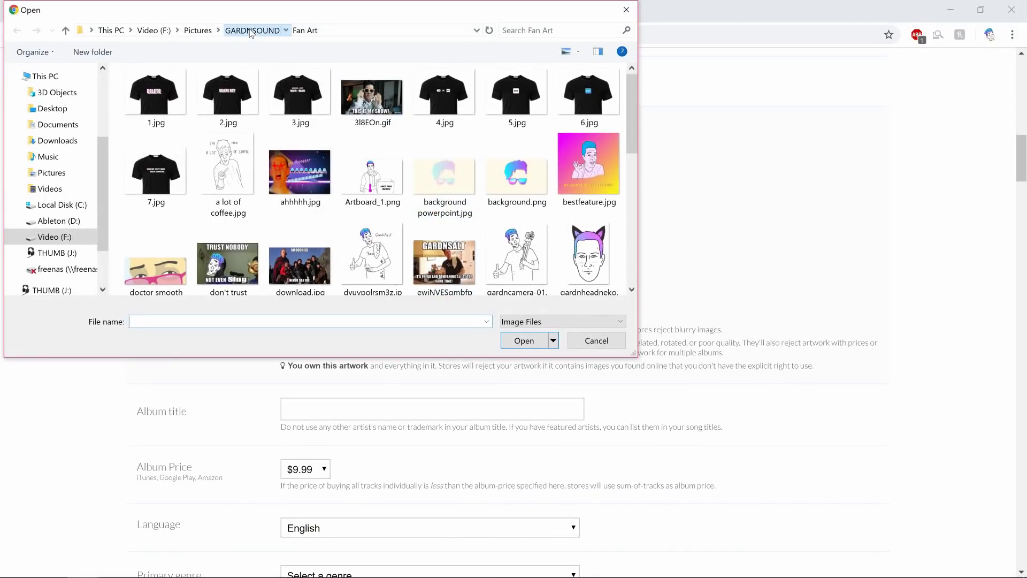
Step: Try uploading whitey 1080 2x-01.png from GARDNSOUND > Citizen > all > all > wmw as cover art
left_click(250, 31)
double_click(211, 105)
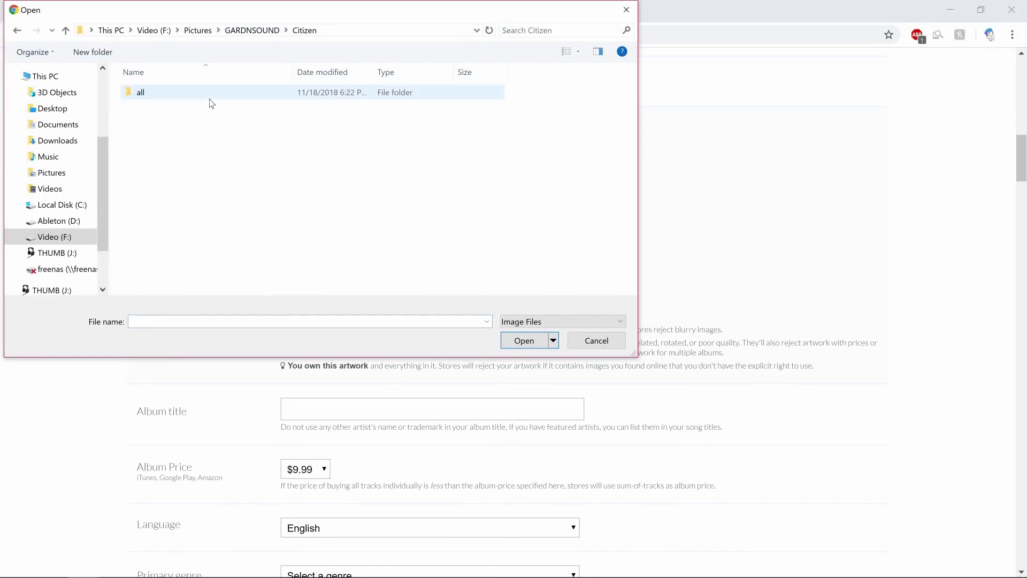
double_click(211, 104)
double_click(205, 102)
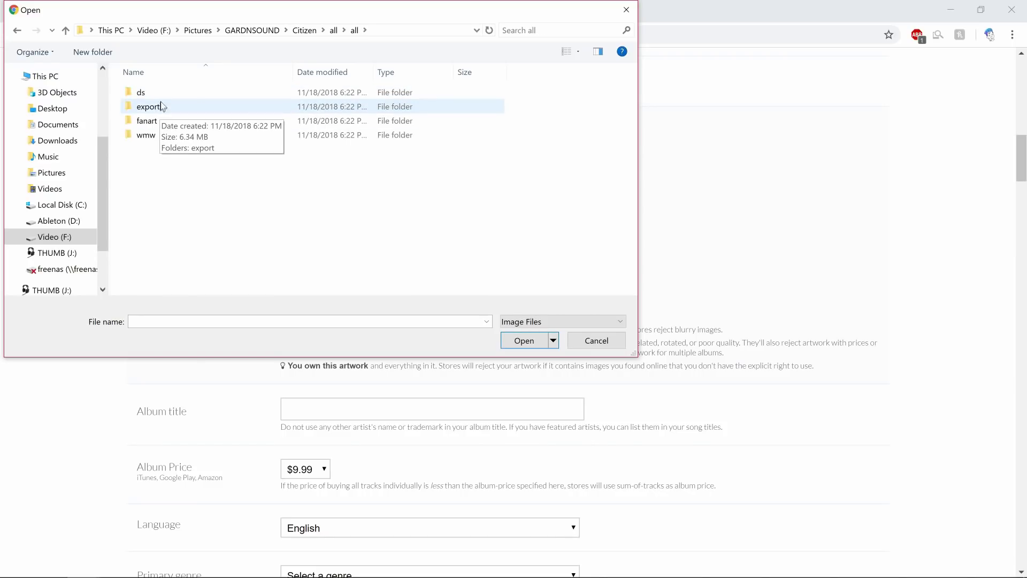
double_click(159, 137)
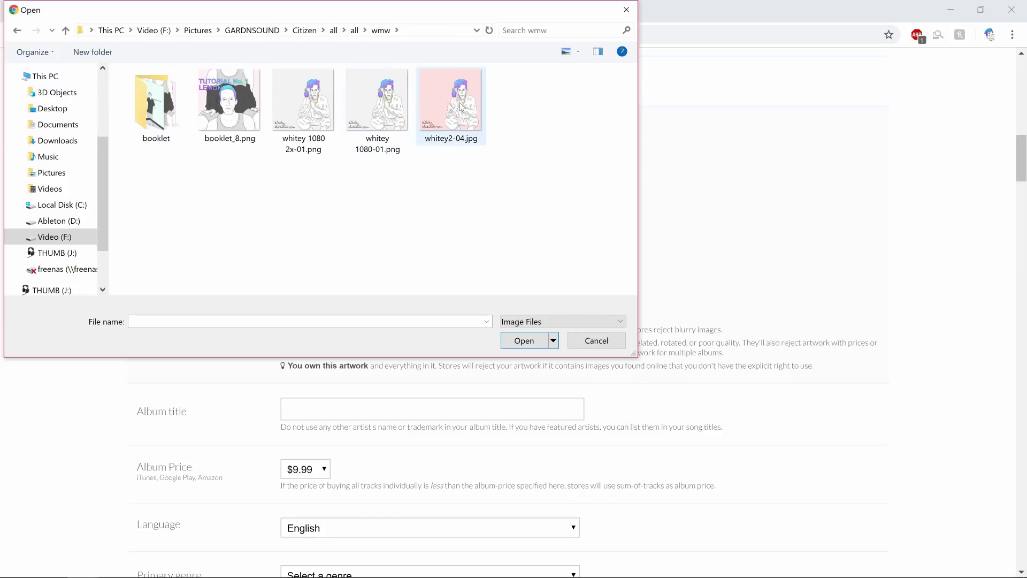
left_click(305, 104)
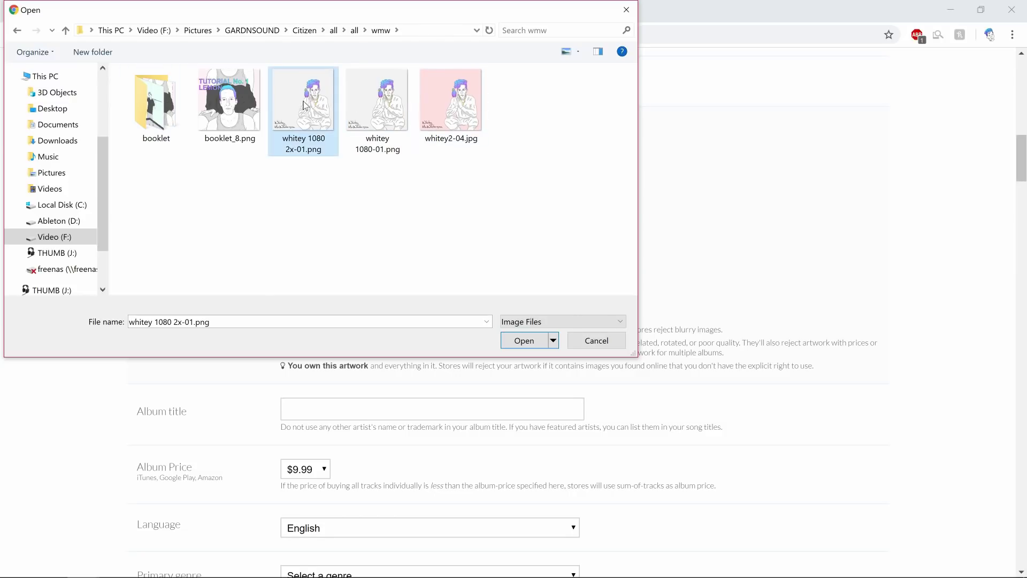
left_click(532, 344)
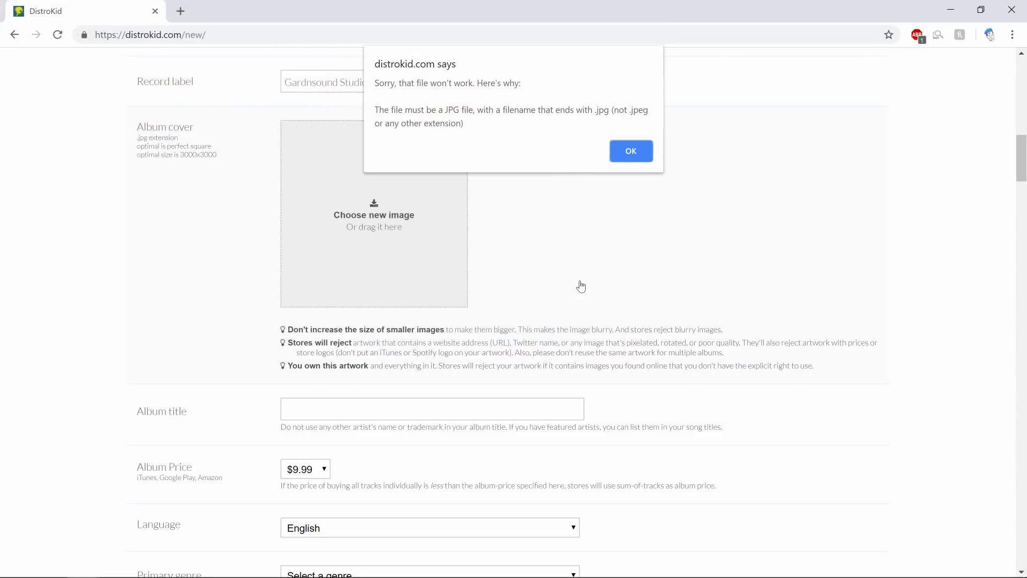
Step: Dismiss the file-type error and open whitey 1080 2x-01.png from the wmw folder in paint.net
left_click(629, 152)
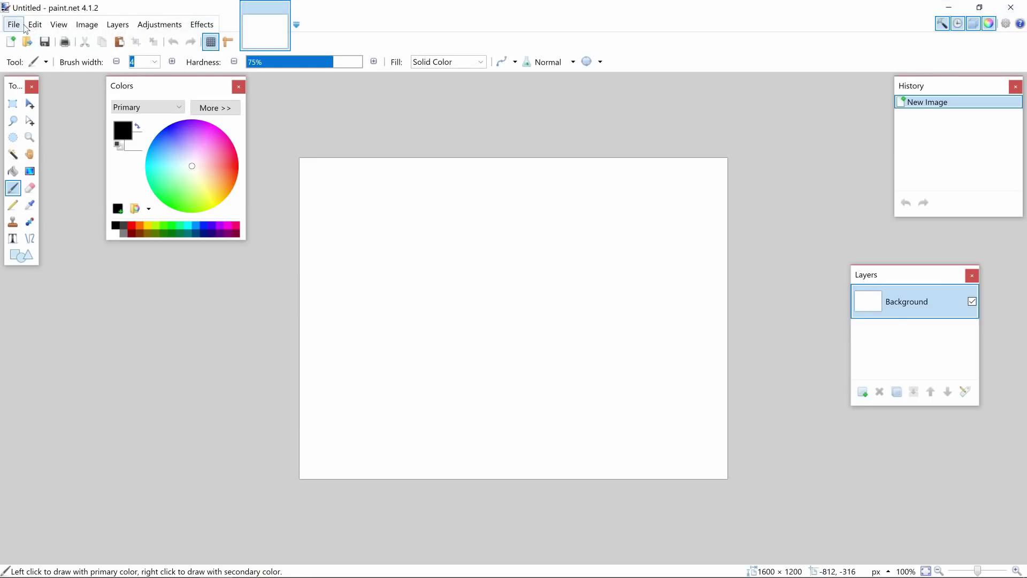
left_click(14, 25)
left_click(14, 24)
left_click(14, 25)
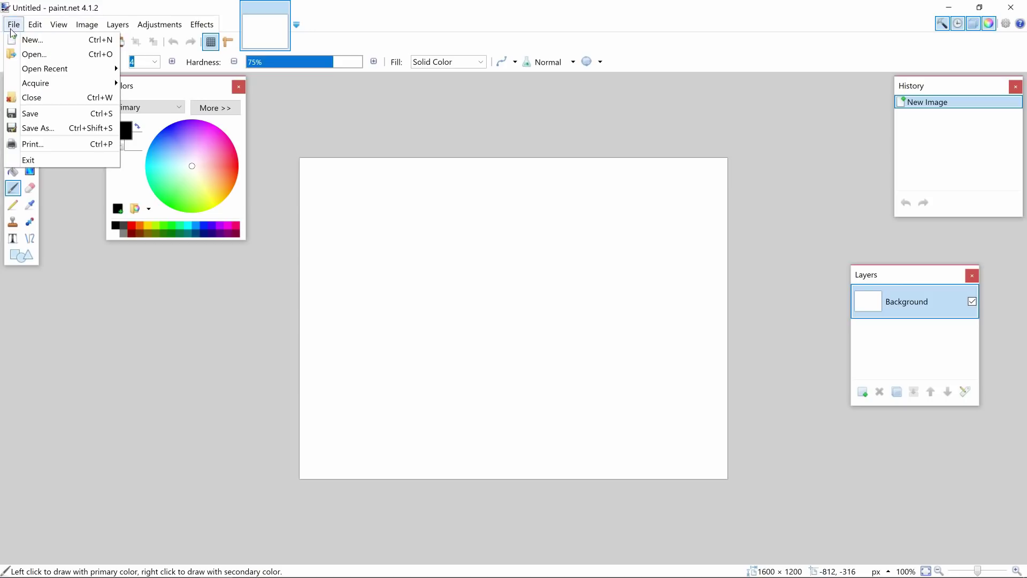
left_click(20, 60)
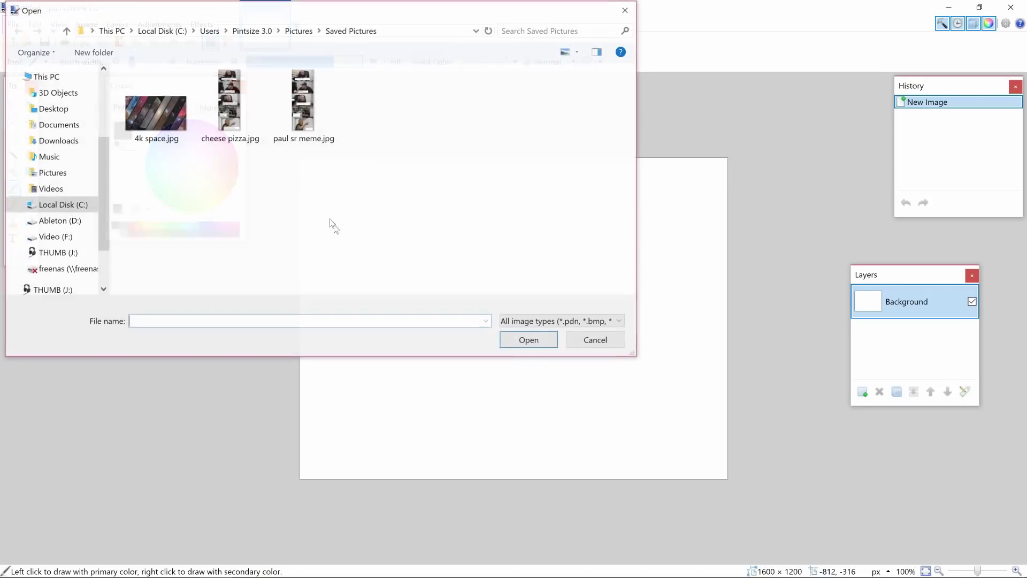
left_click(293, 30)
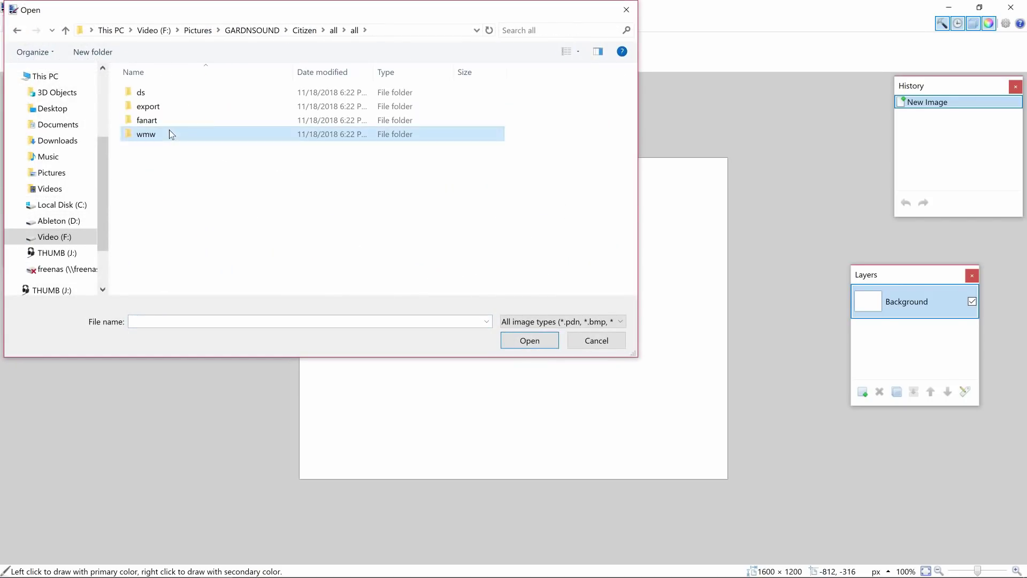
double_click(166, 135)
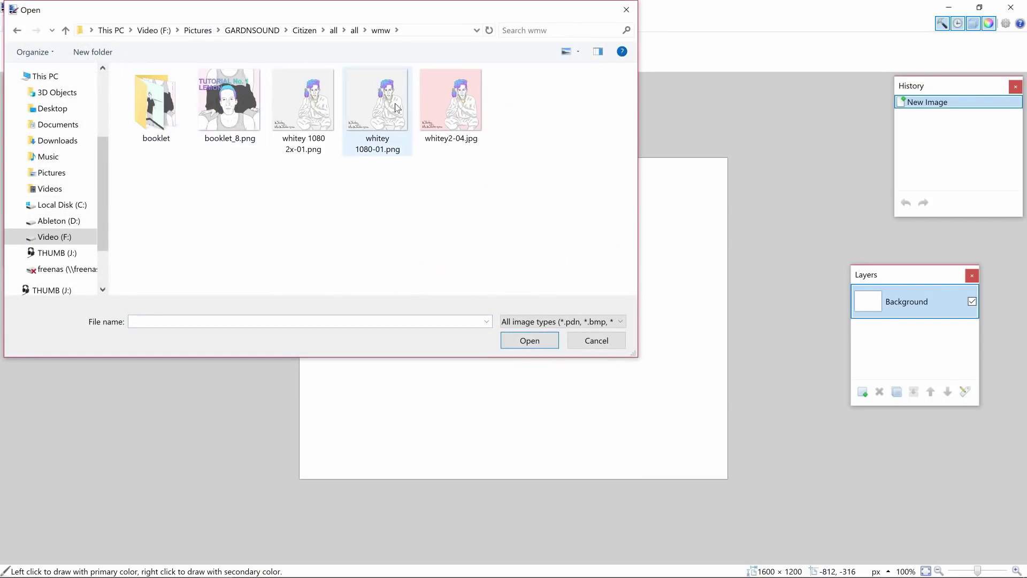
left_click(321, 117)
left_click(529, 338)
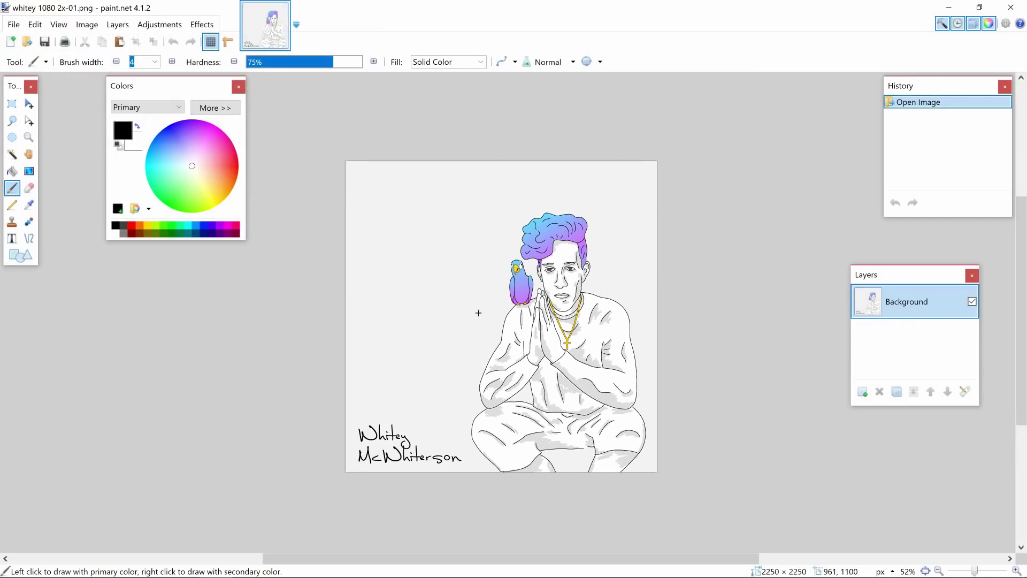
Step: Save a JPEG copy of the cover at quality 99 and return to DistroKid
key("ctrl+shift+s")
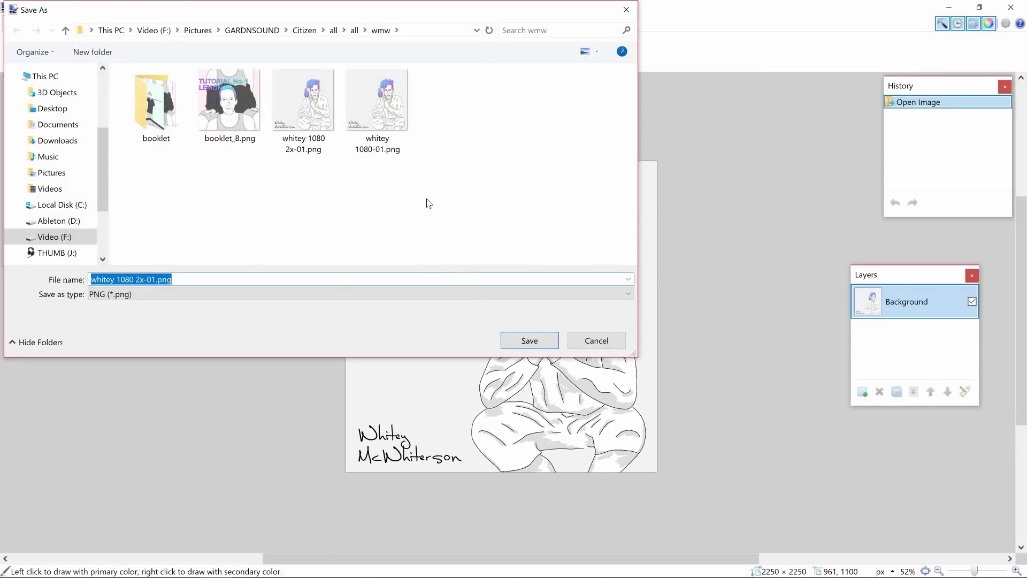
left_click(398, 295)
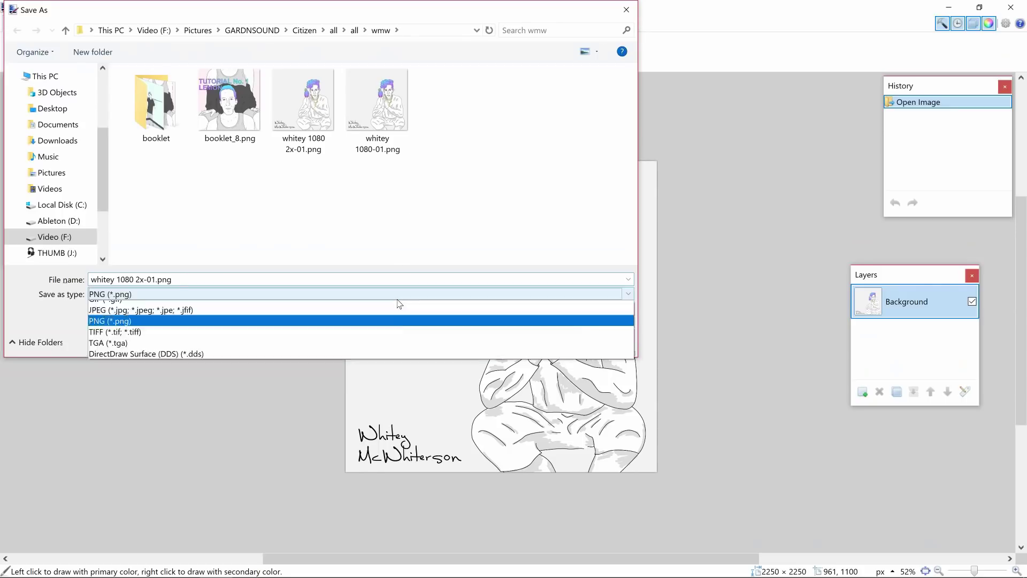
left_click(387, 340)
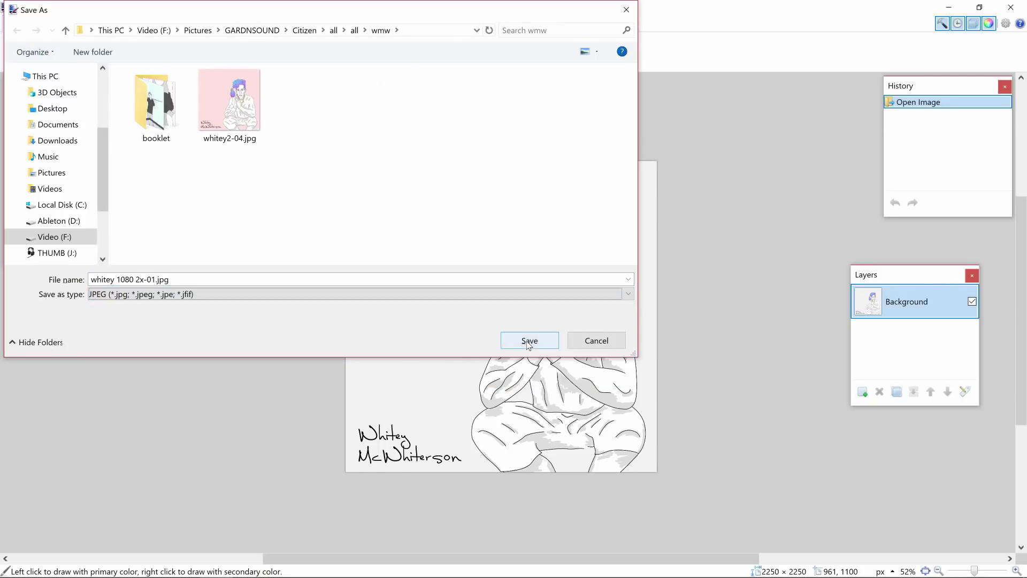
left_click(527, 340)
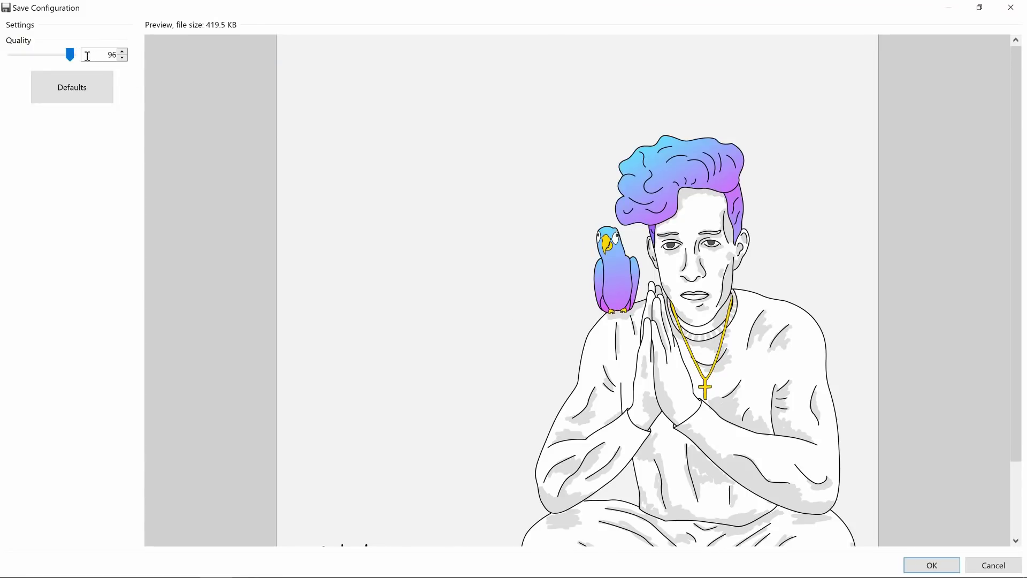
left_click(123, 52)
left_click(123, 52)
left_click(123, 51)
left_click(123, 52)
left_click(936, 570)
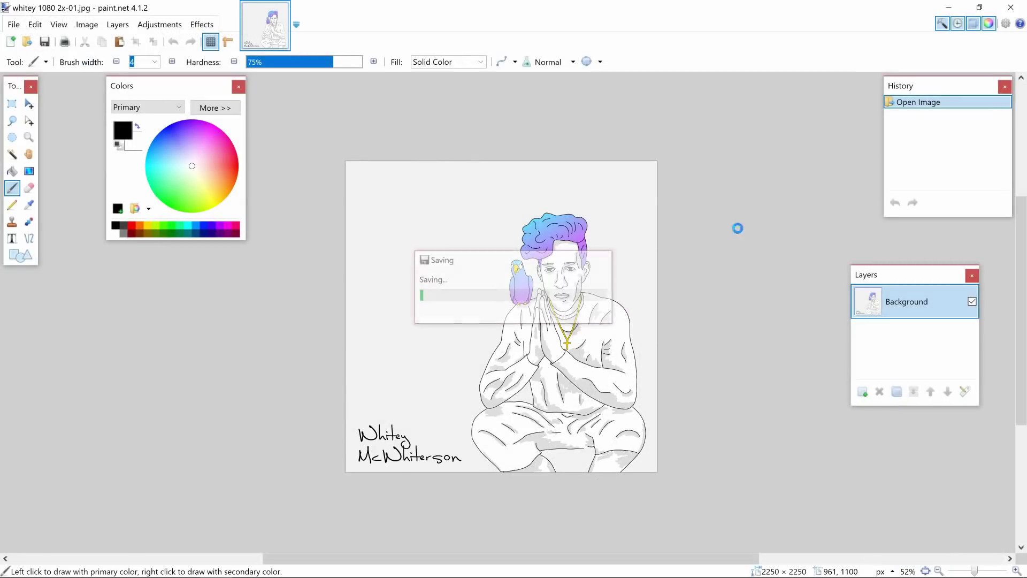
mouse_move(79, 564)
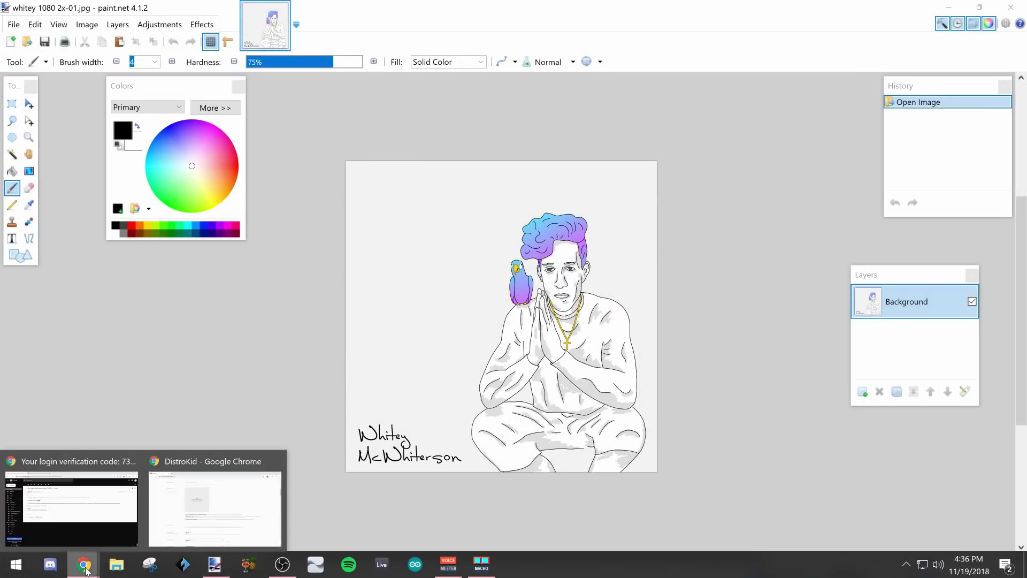
left_click(214, 518)
Step: Upload whitey 1080 2x-01.jpg as the album cover
left_click(363, 246)
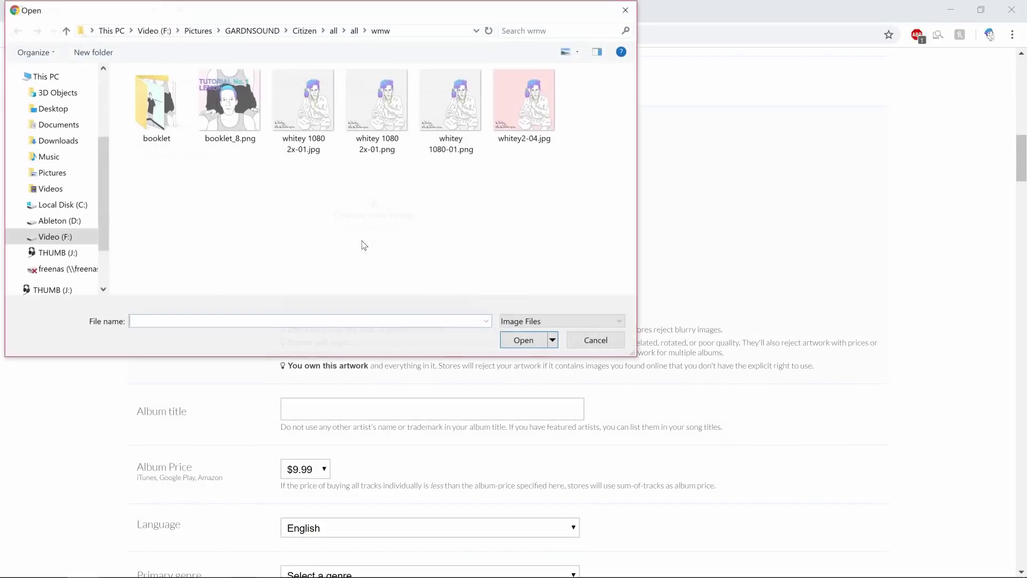
left_click(303, 107)
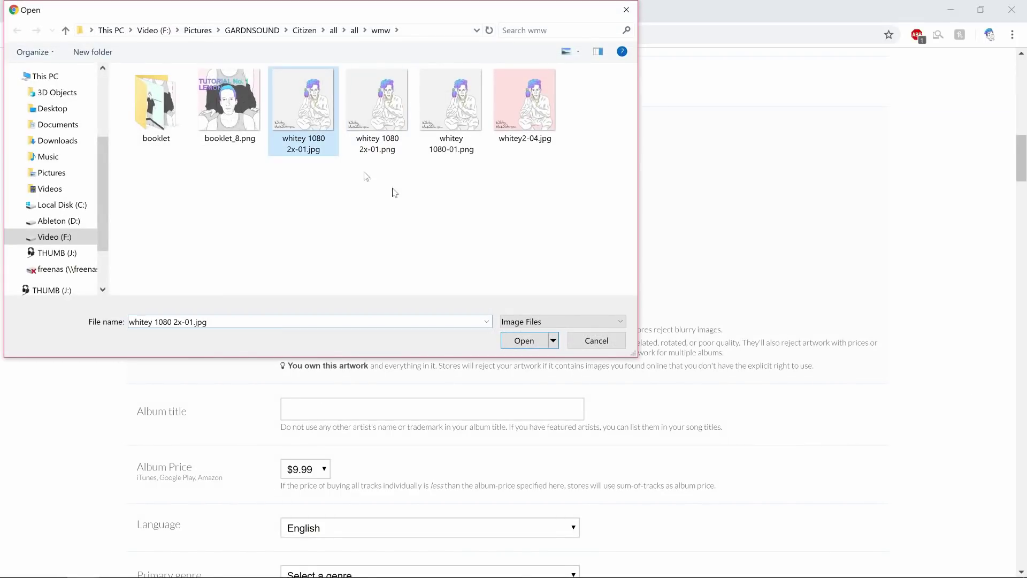
left_click(509, 341)
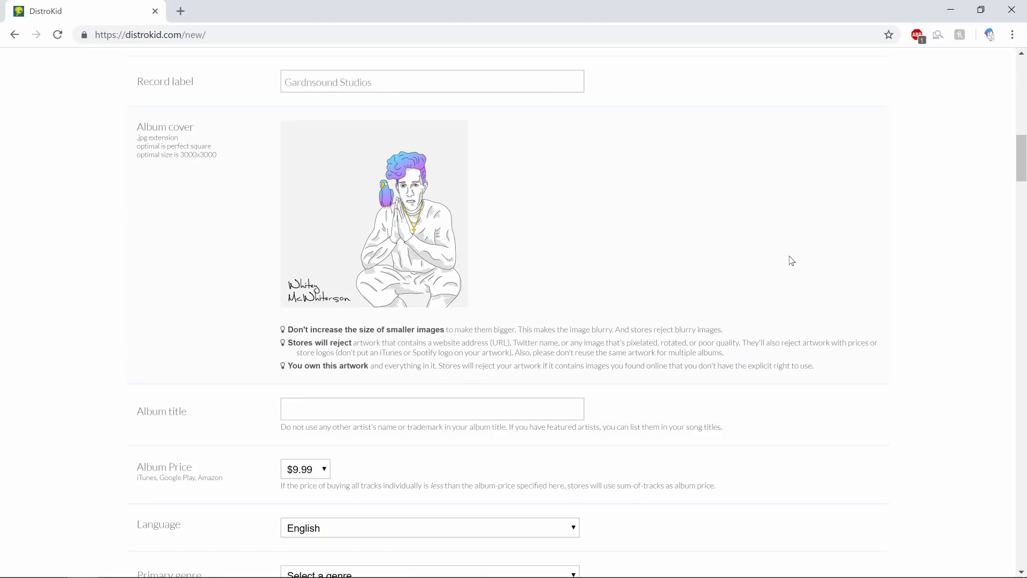
Step: Enter the album title Whitey McWhiterson and set the album price to $5.99
scroll(792, 260, "down", 1)
left_click(547, 336)
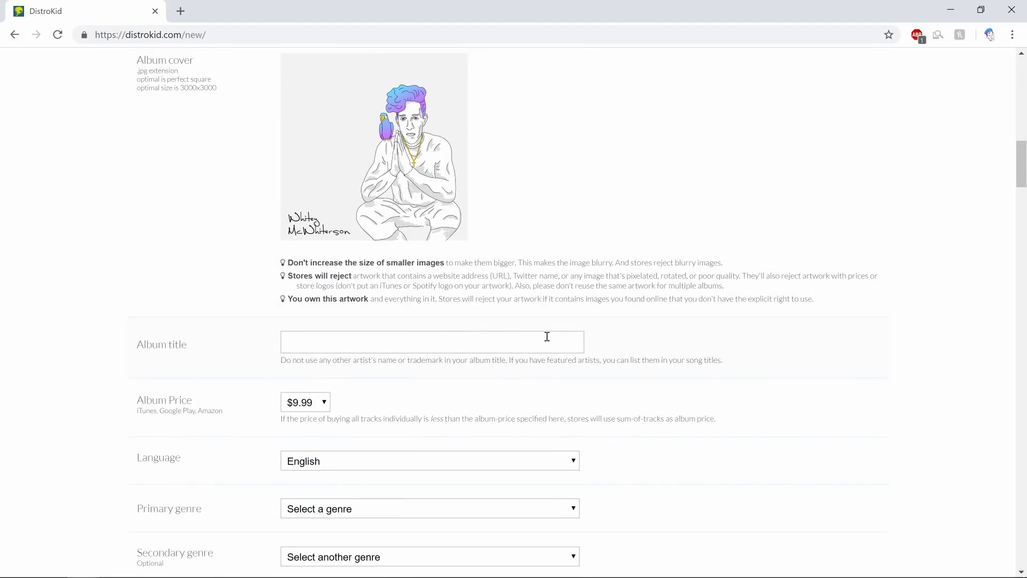
type("Whitey McWhiterson")
scroll(915, 369, "down", 2)
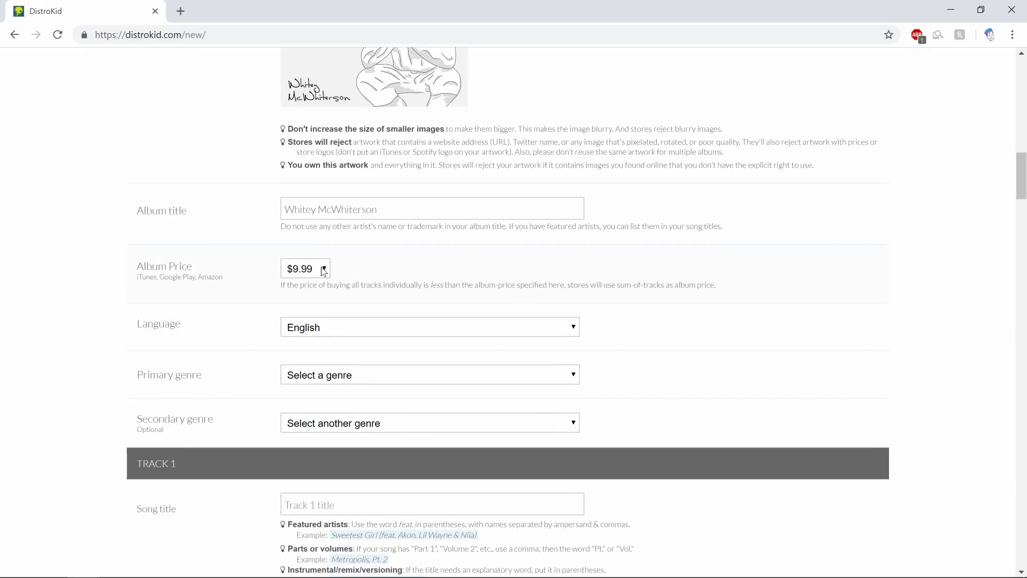
left_click(324, 269)
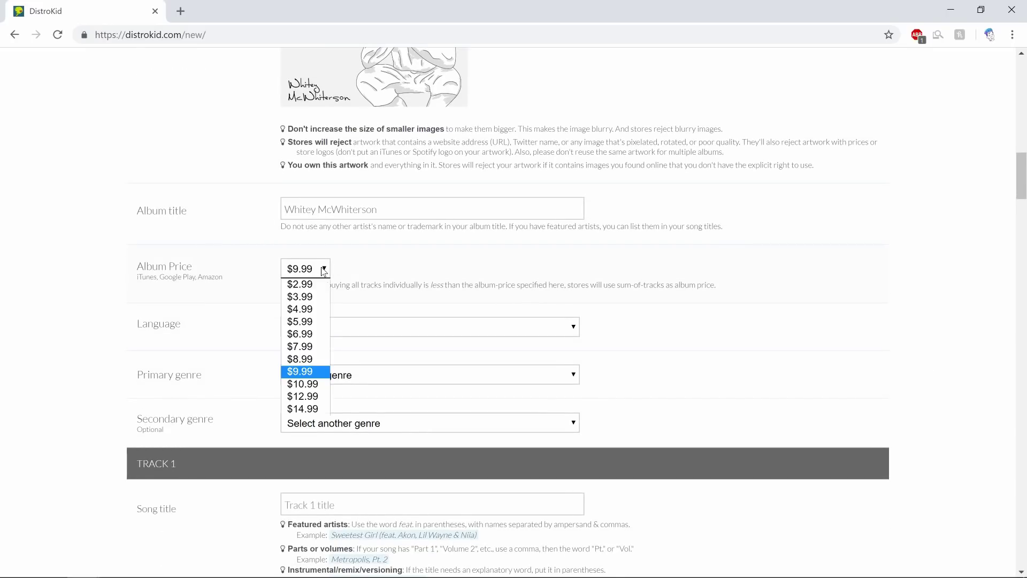
left_click(316, 324)
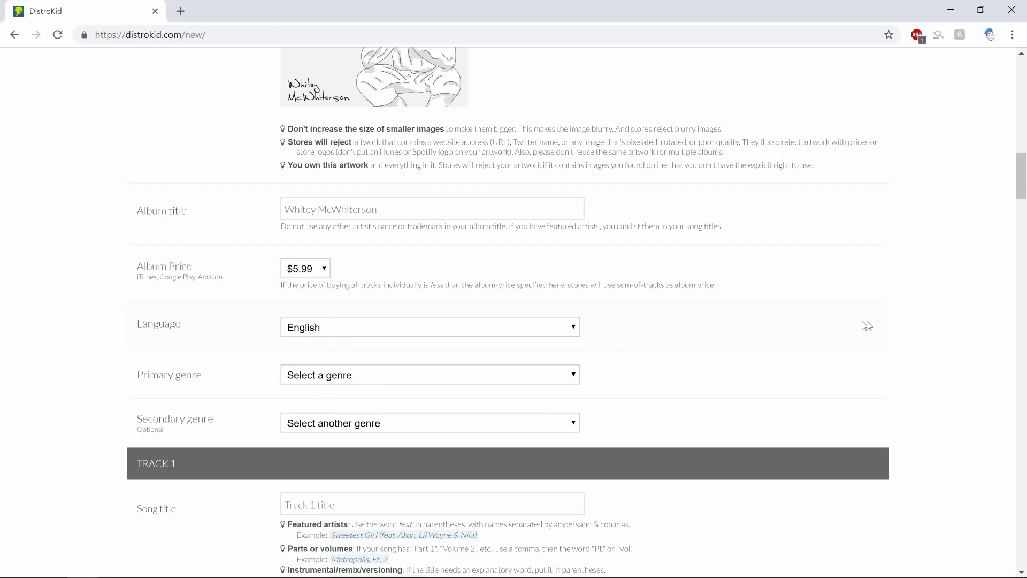
Step: Choose genres Hip Hop/Rap (primary), Electronic (secondary) and subgenre Hip-Hop / R&B
scroll(848, 294, "down", 2)
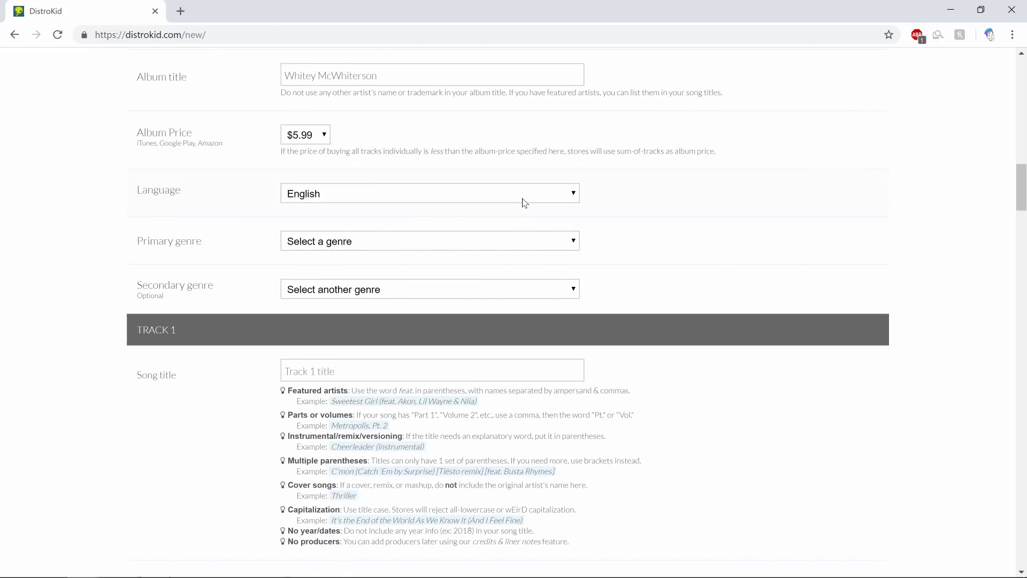
left_click(526, 245)
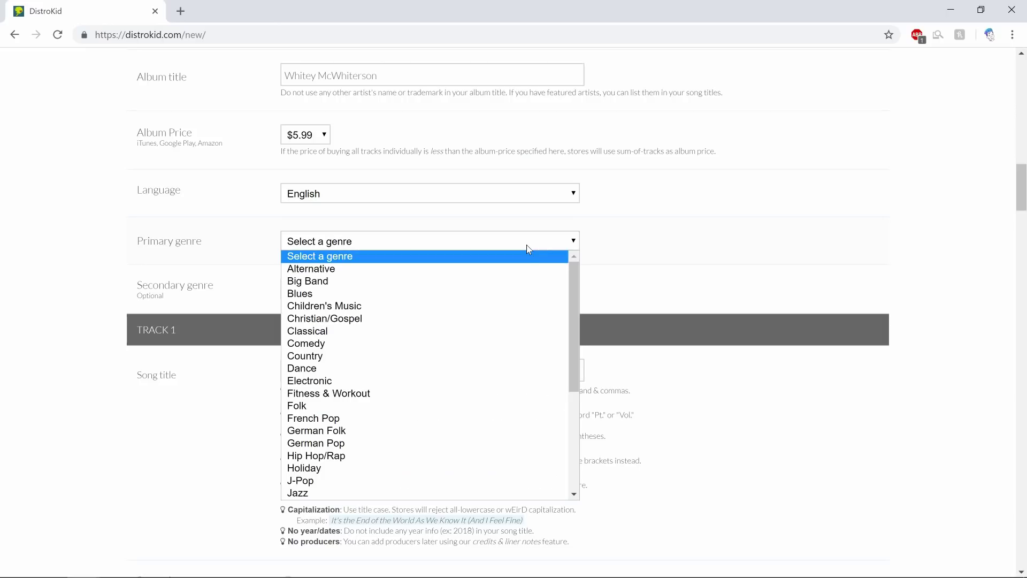
left_click(426, 459)
left_click(531, 287)
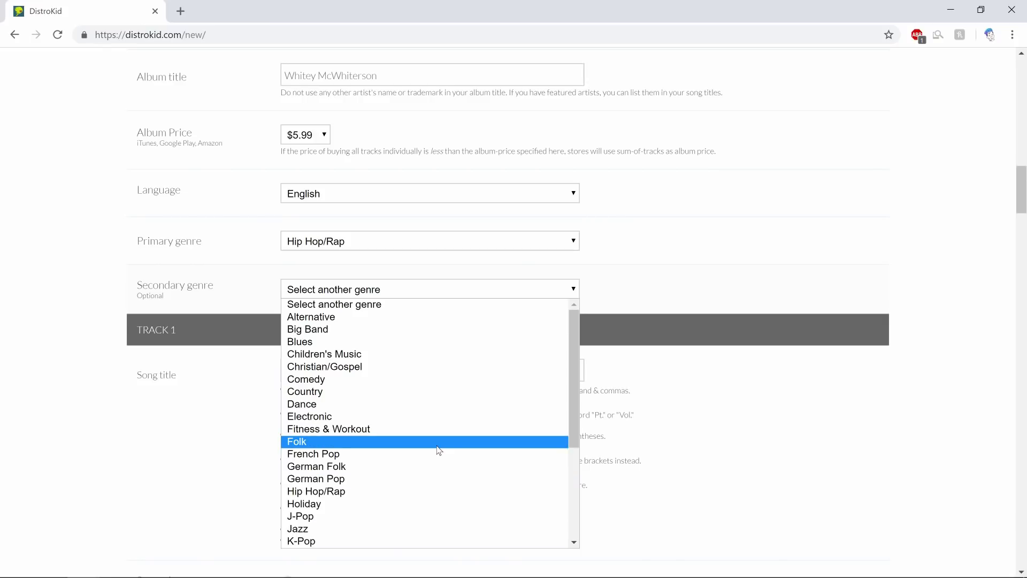
scroll(439, 450, "down", 4)
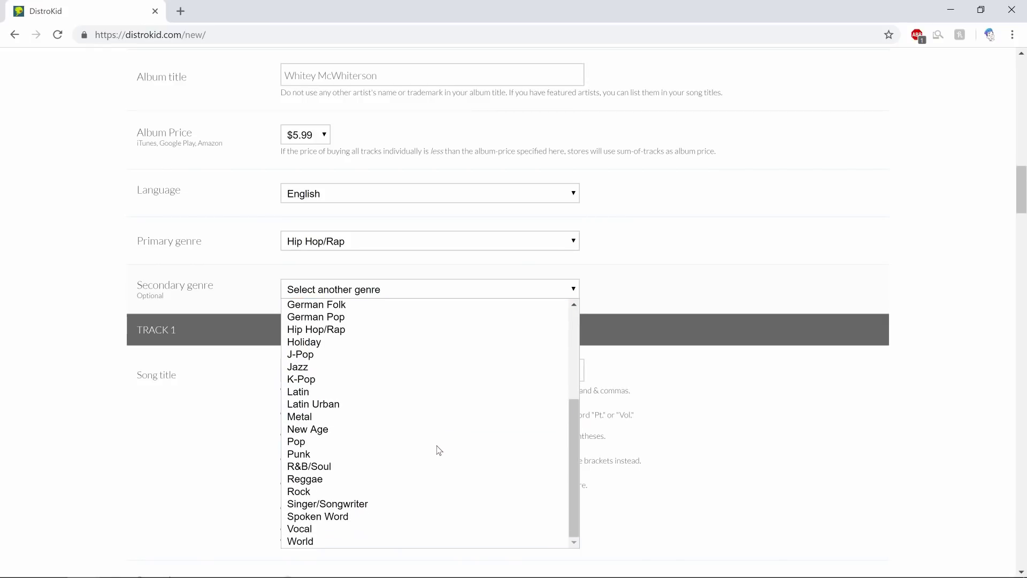
scroll(426, 461, "up", 3)
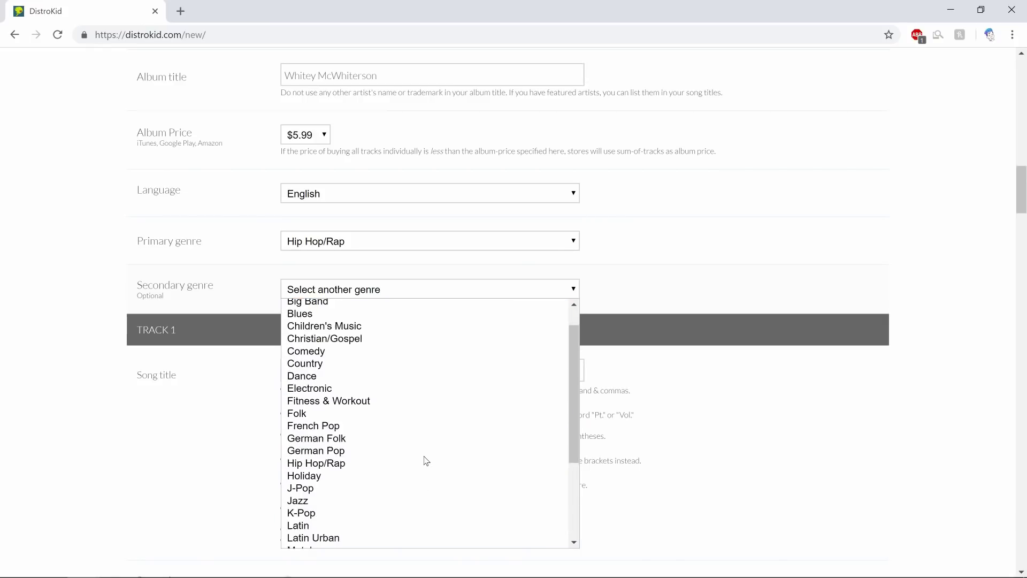
scroll(426, 461, "up", 1)
left_click(417, 421)
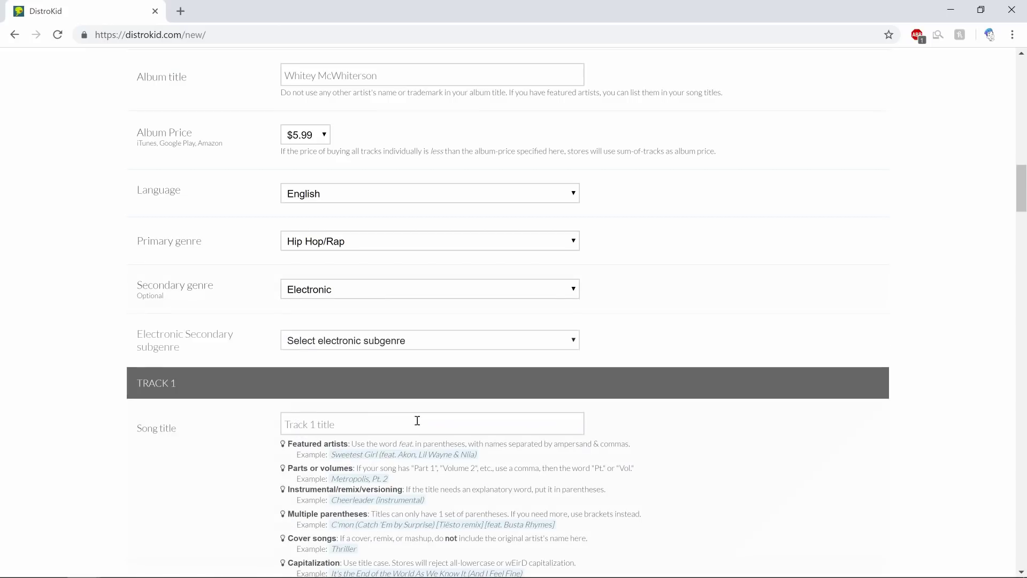
left_click(534, 341)
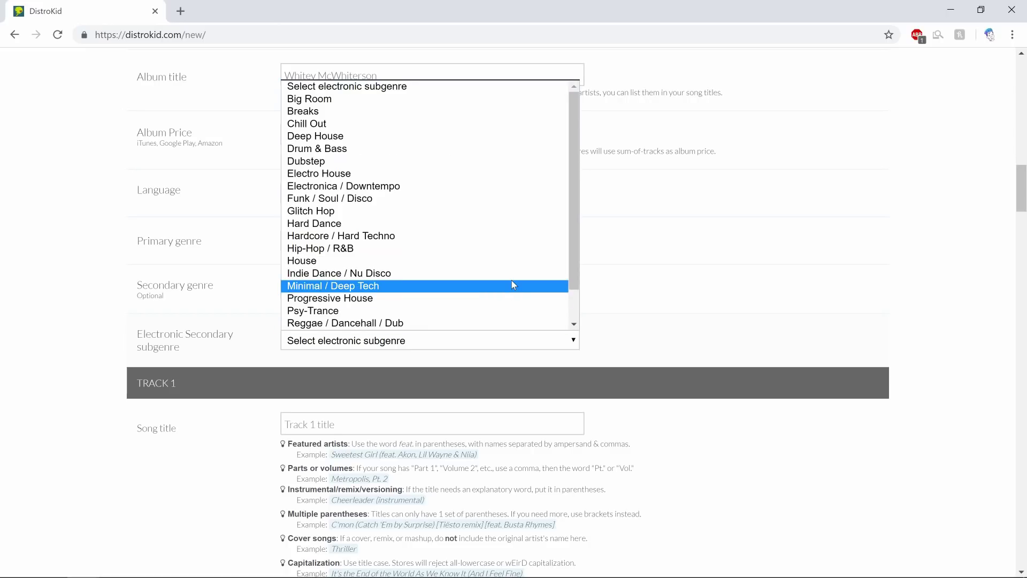
scroll(512, 282, "down", 1)
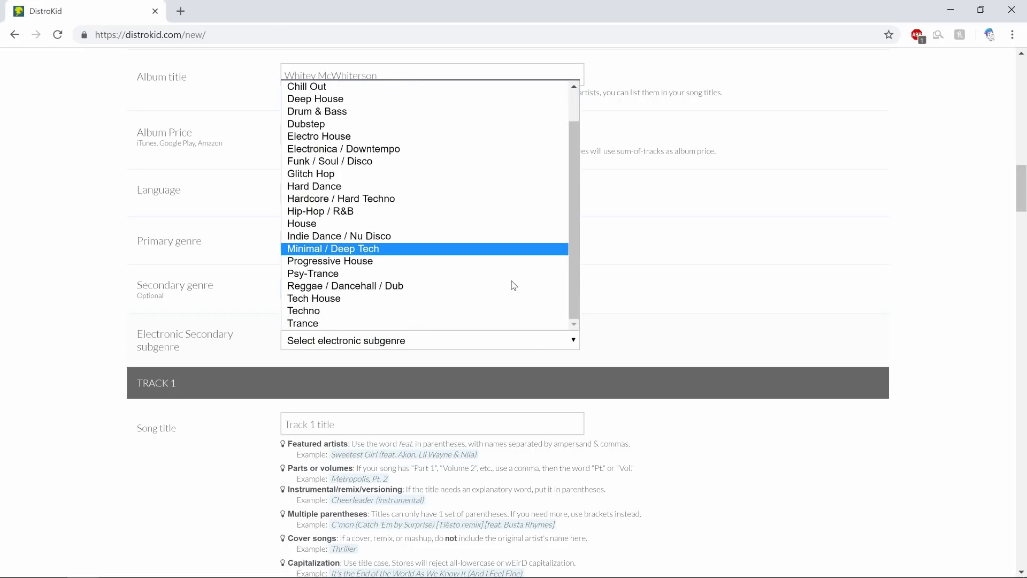
left_click(455, 214)
scroll(951, 342, "down", 1)
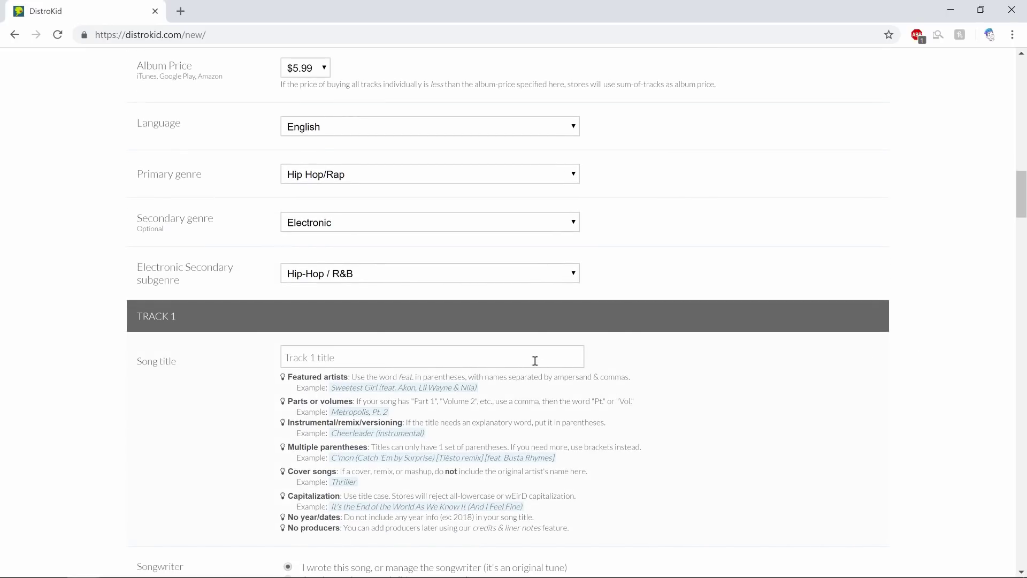
Step: Title the first track 'Boom' with a featured-artist credit
scroll(774, 370, "down", 2)
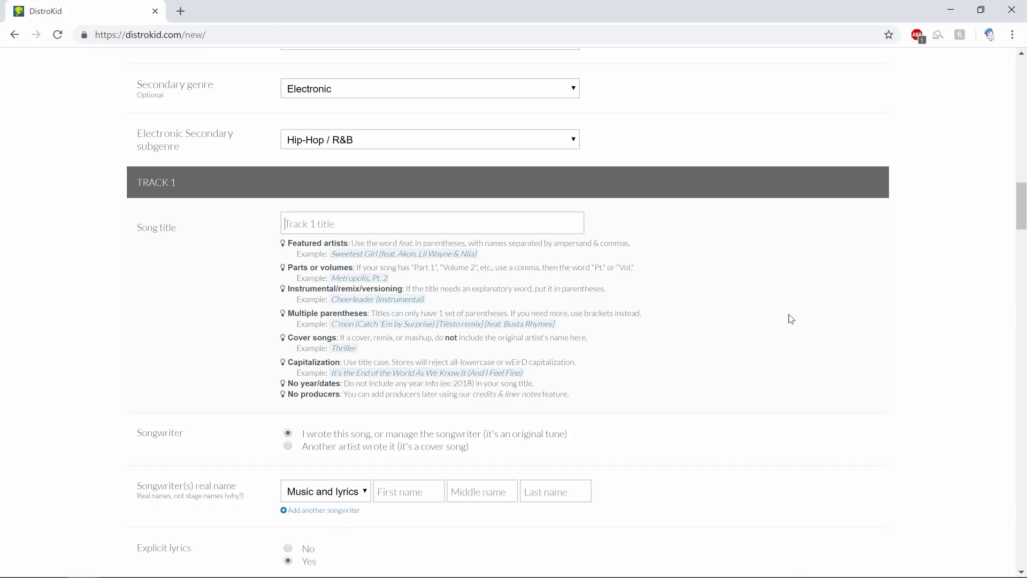
type("Boom (feat. Fi")
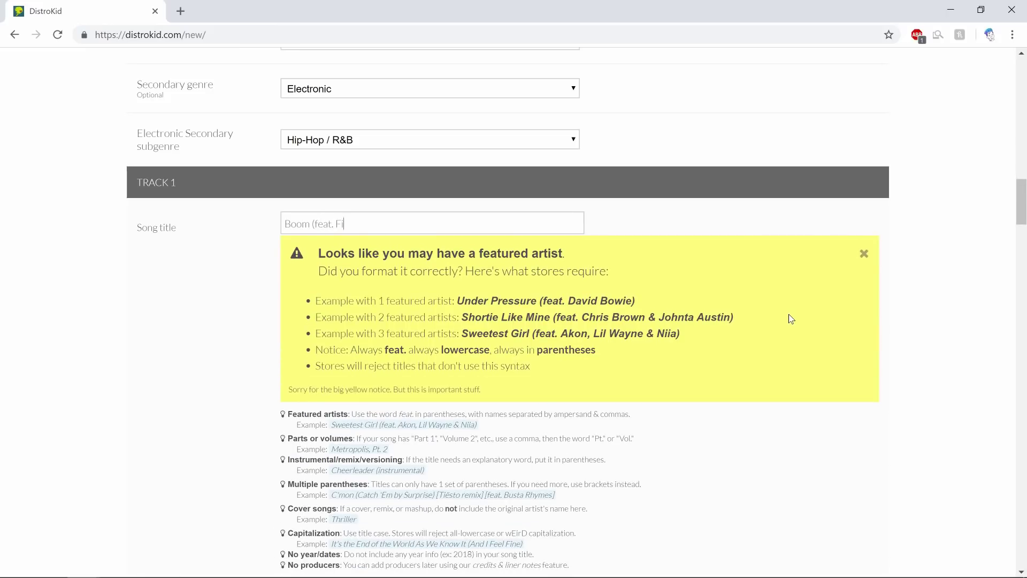
type("lip Helset")
scroll(711, 206, "down", 2)
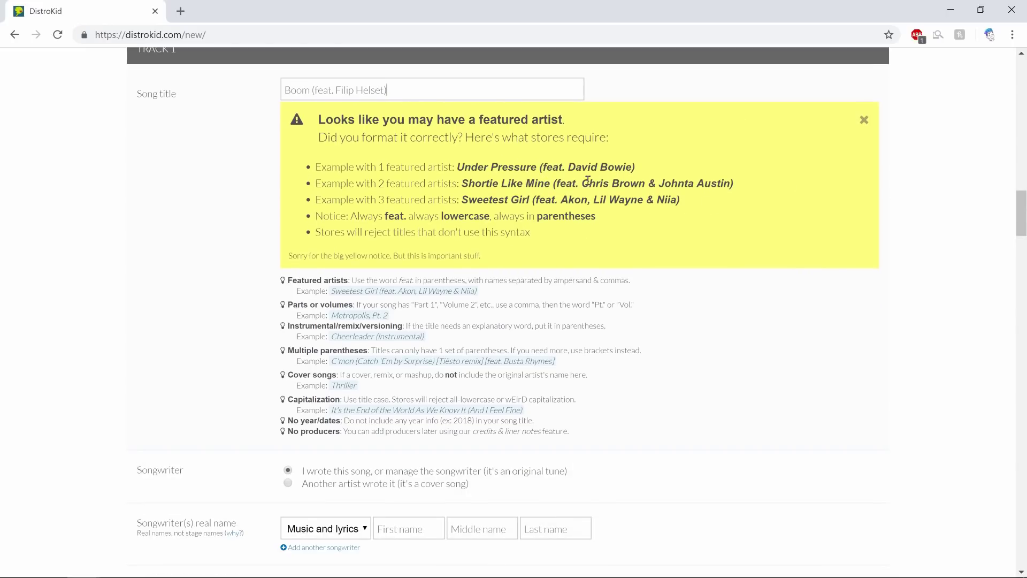
scroll(663, 199, "down", 3)
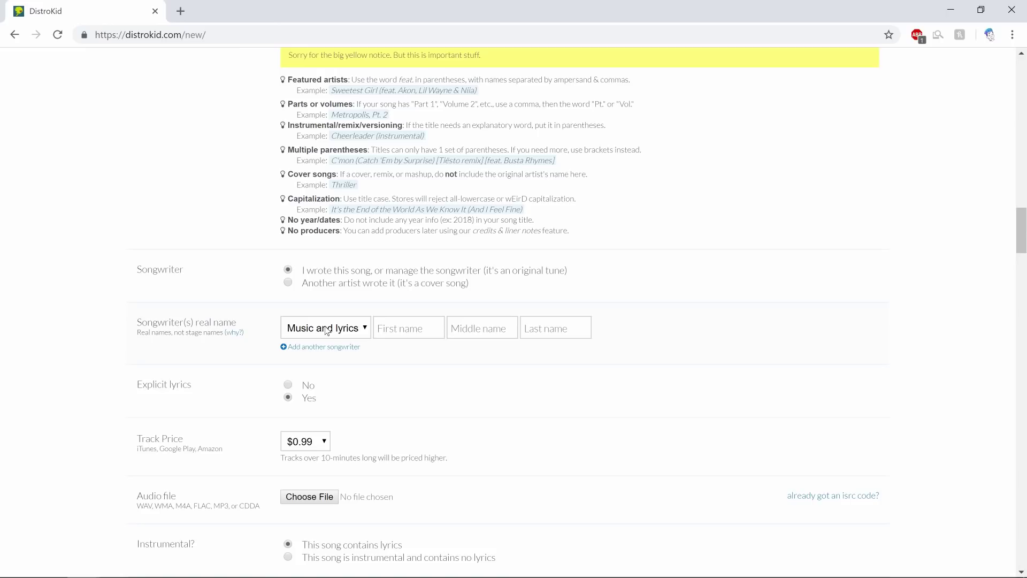
Step: Keep the 'Music and lyrics' role and enter the songwriter's first, middle and last names
left_click(364, 330)
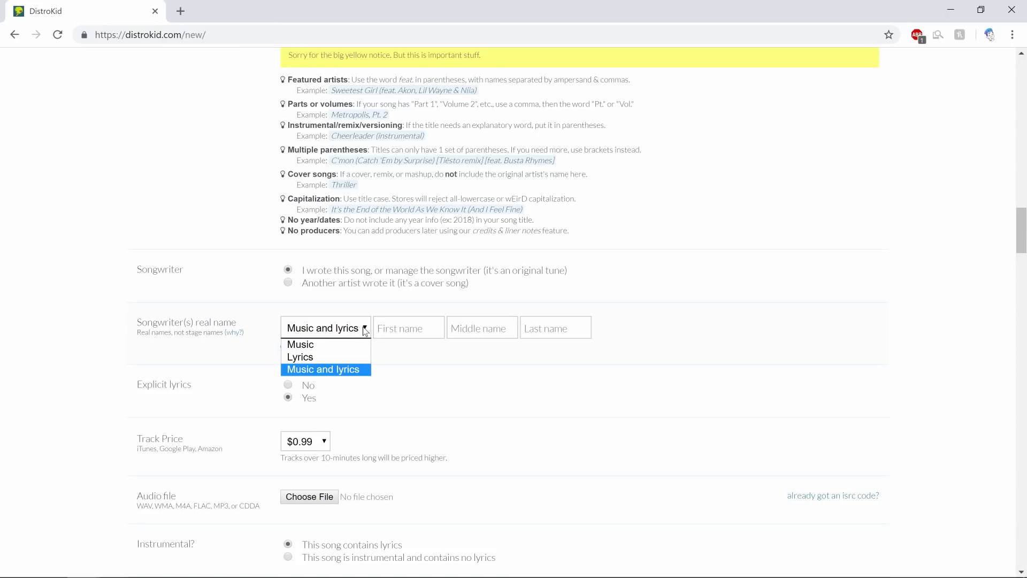
left_click(364, 330)
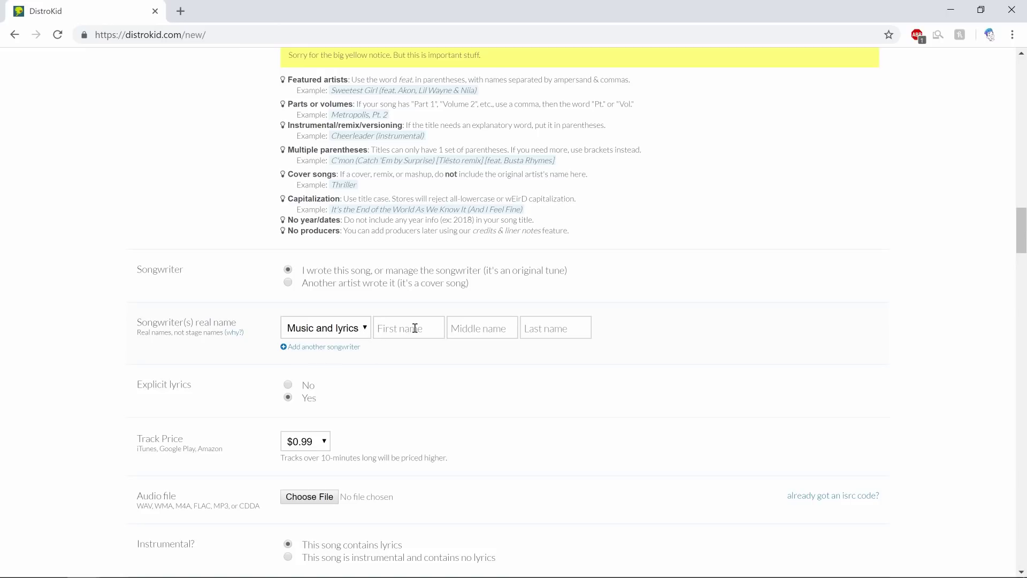
left_click(415, 327)
type("Gardner")
key("Tab")
type("W")
type("Beson")
scroll(450, 334, "down", 3)
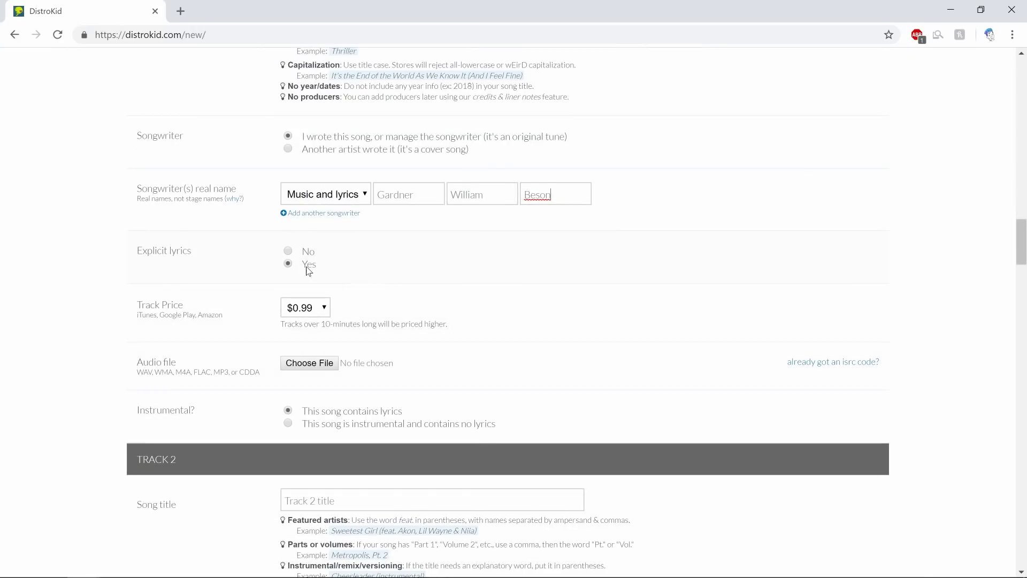
scroll(464, 321, "down", 1)
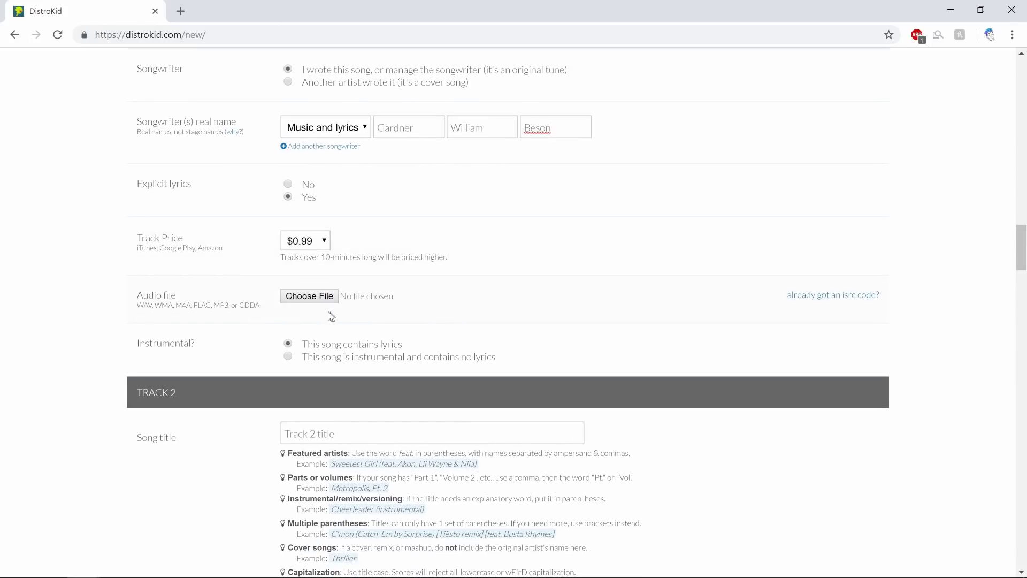
Step: Attach the Boom master WAV from Ableton (D:) > Ableton > Whitey Mixtape > Final Masters to track one
left_click(317, 300)
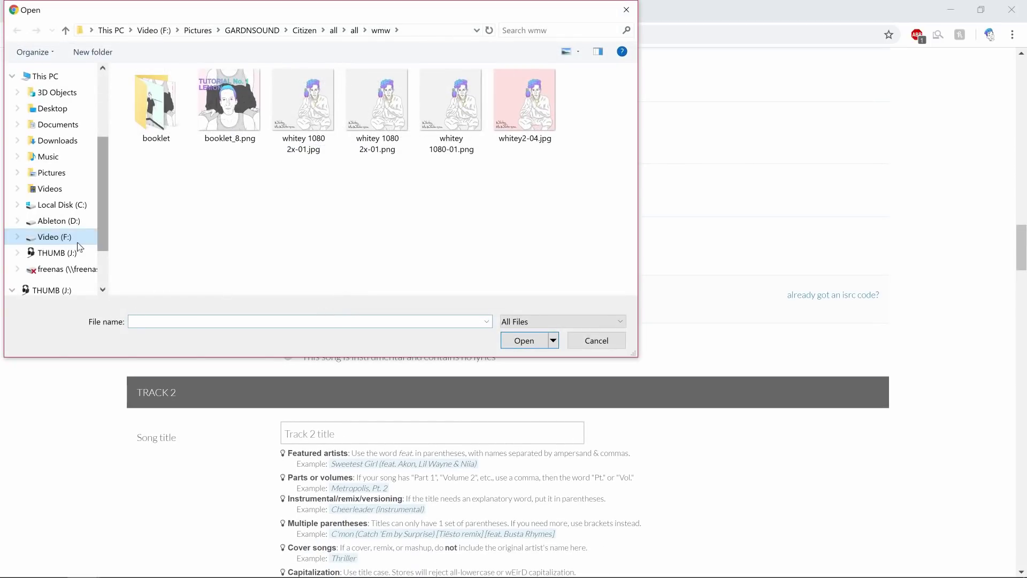
left_click(72, 224)
double_click(147, 94)
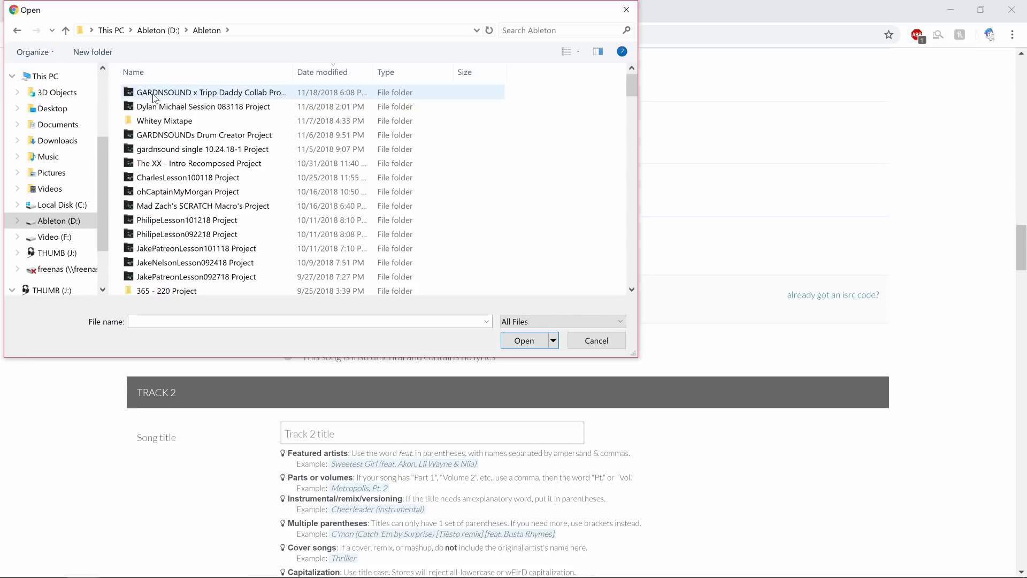
double_click(219, 121)
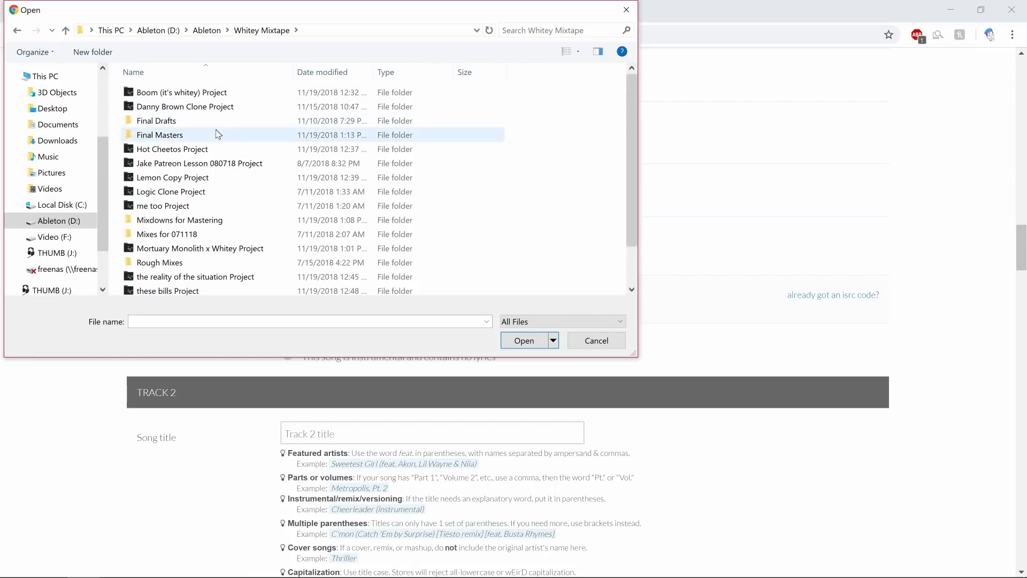
left_click(214, 132)
double_click(215, 135)
left_click(220, 94)
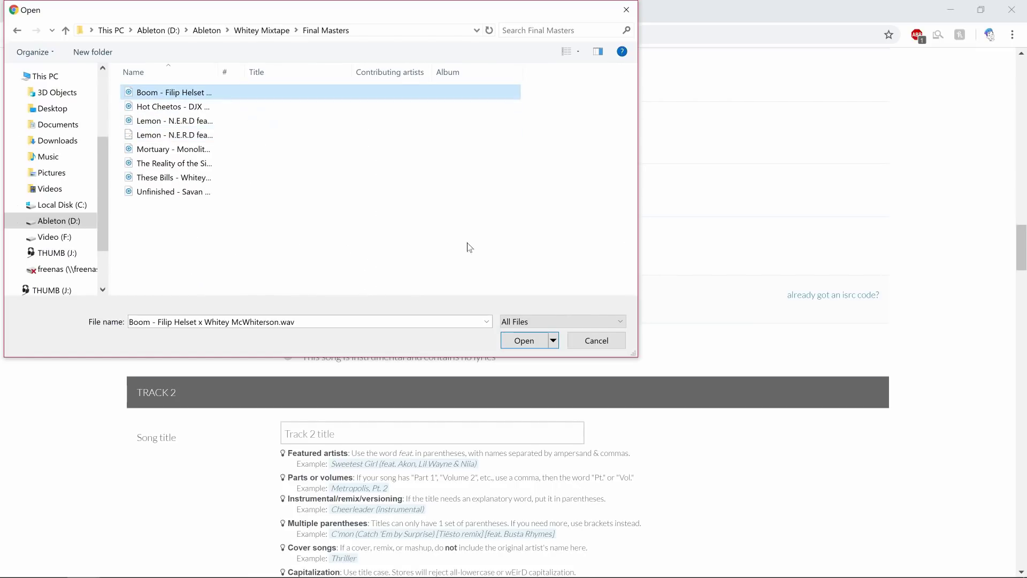
left_click(527, 342)
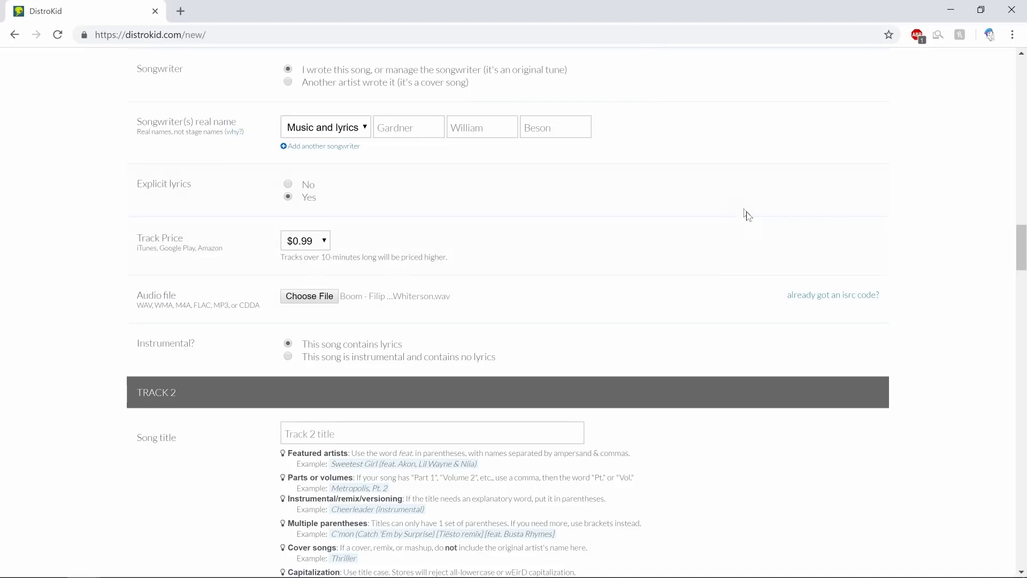
scroll(678, 227, "down", 1)
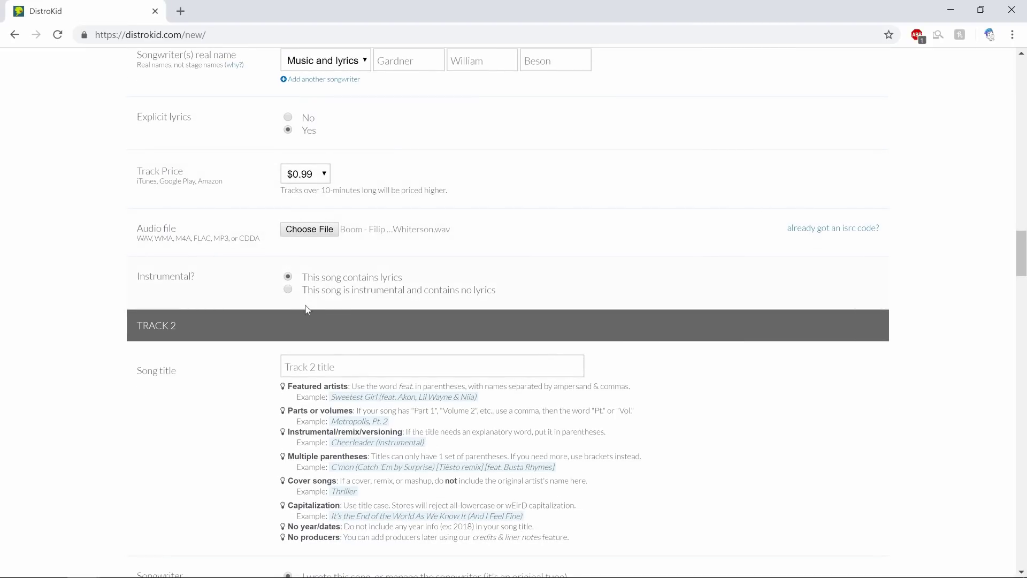
scroll(590, 289, "down", 2)
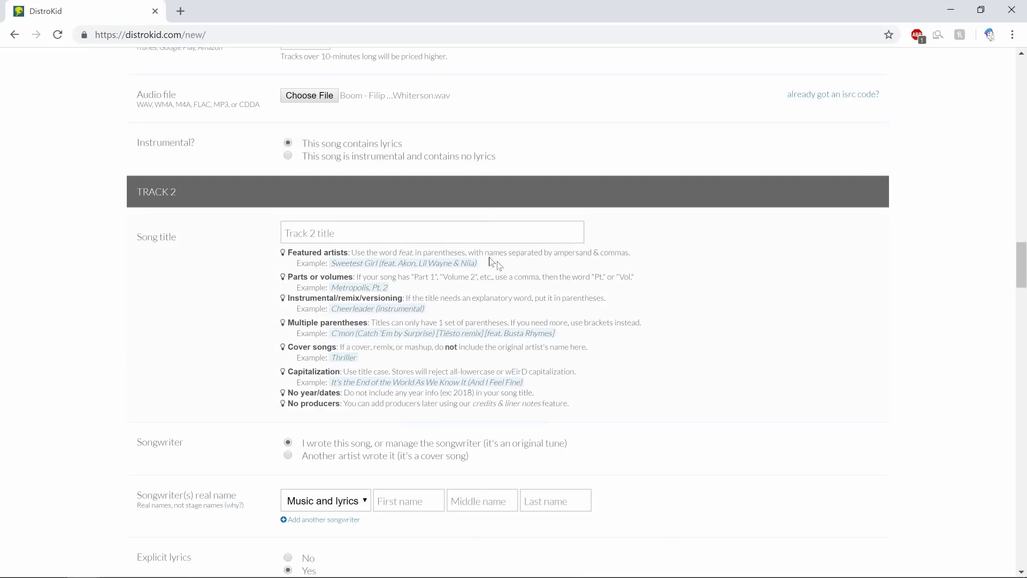
left_click(489, 226)
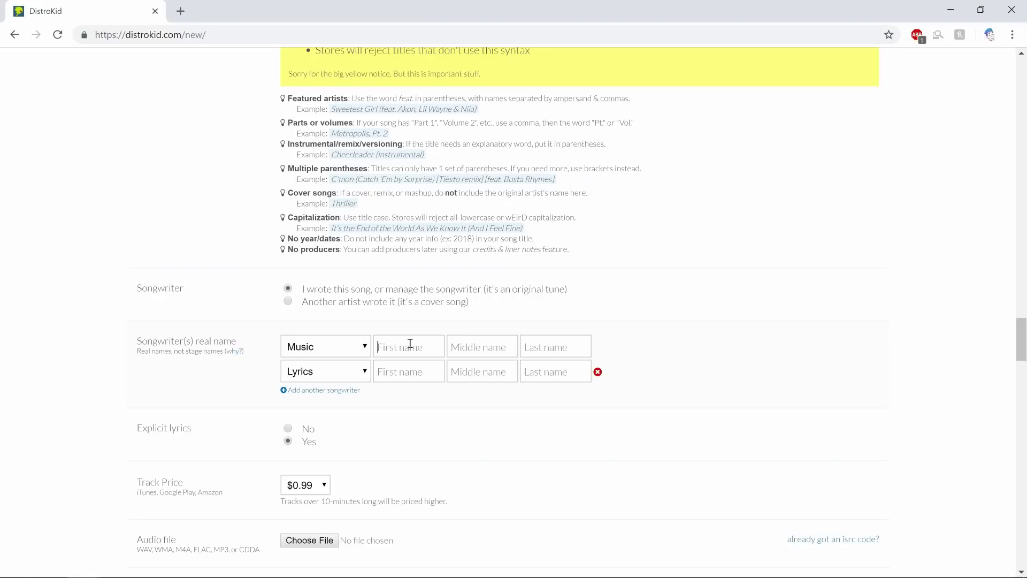
Step: Enter the music writer's first and last names in the Music songwriter row, then switch to Discord
key("Tab")
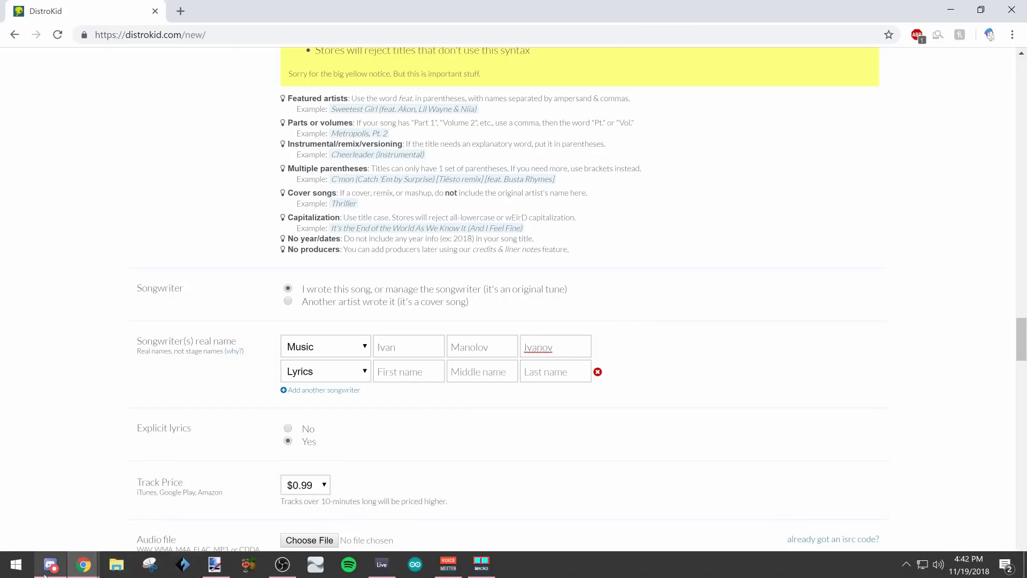
left_click(48, 571)
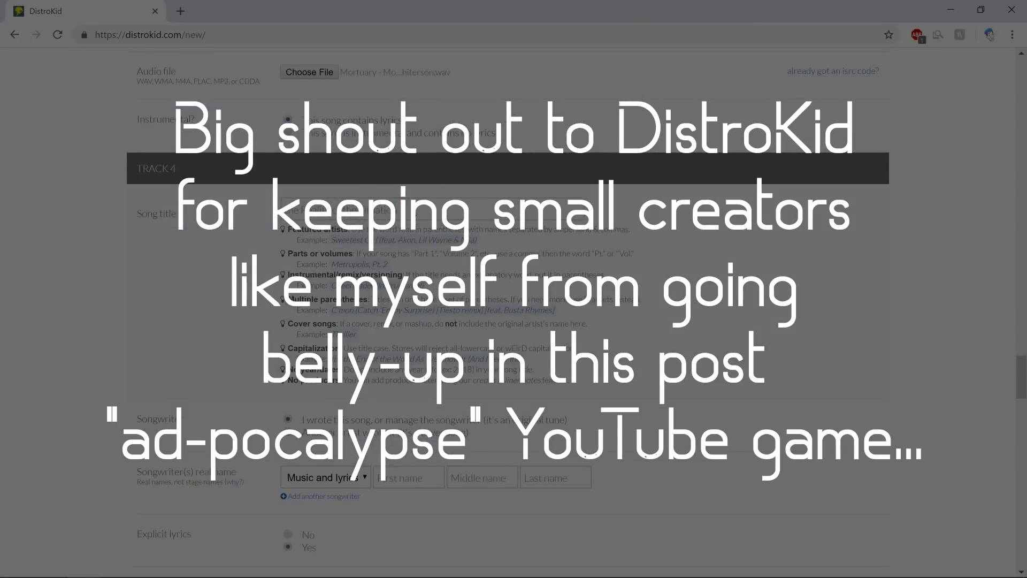
Step: Attach the 'Unfinished' WAV to the last track, then scroll down to the Extras section
scroll(514, 310, "down", 10)
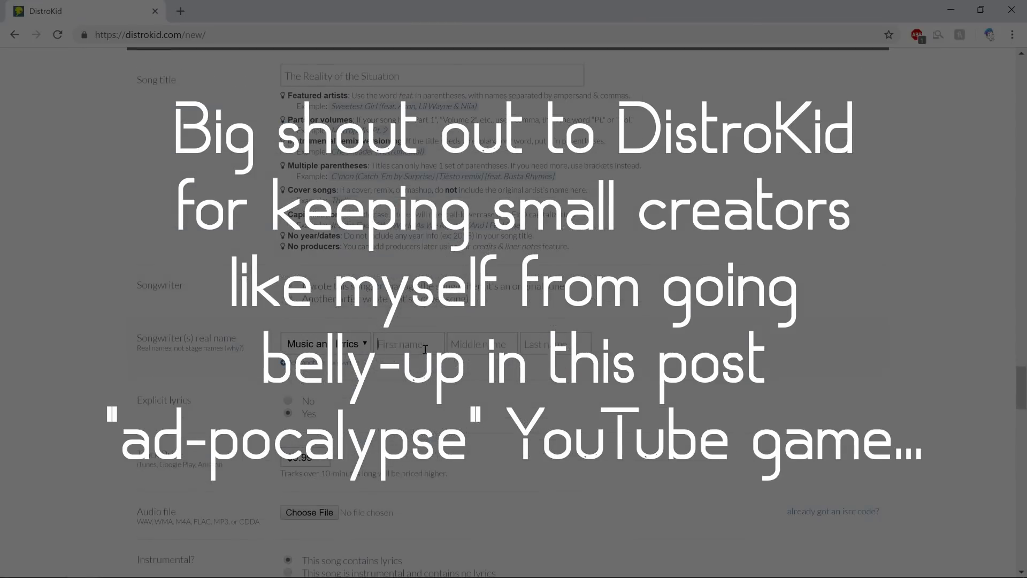
scroll(286, 321, "down", 4)
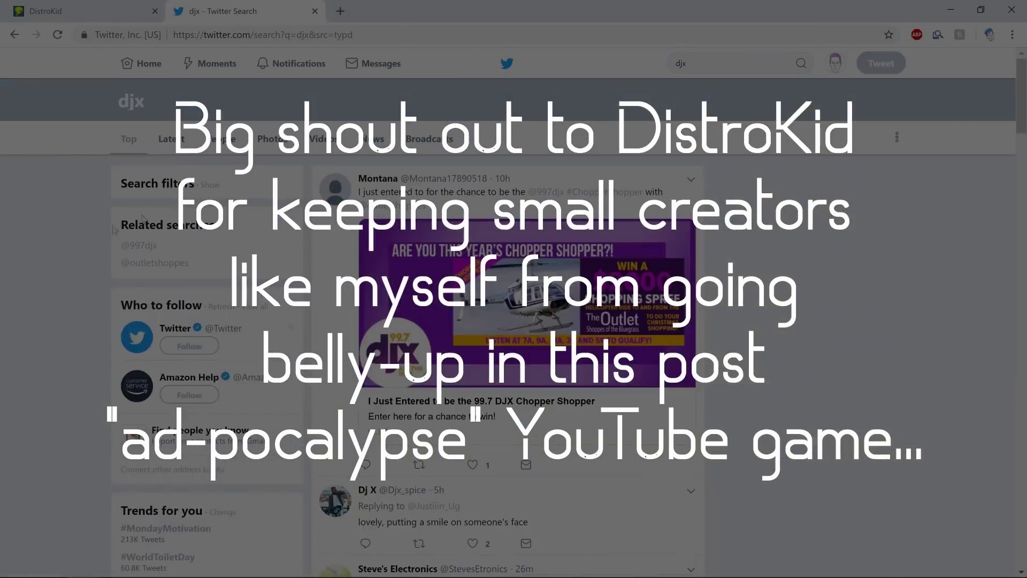
type("scgsah")
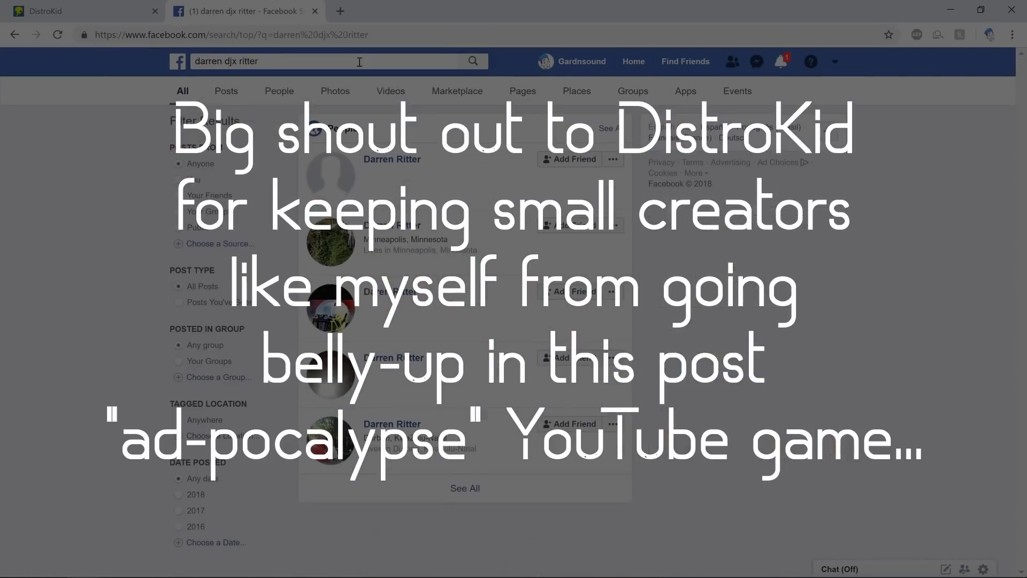
left_click(299, 58)
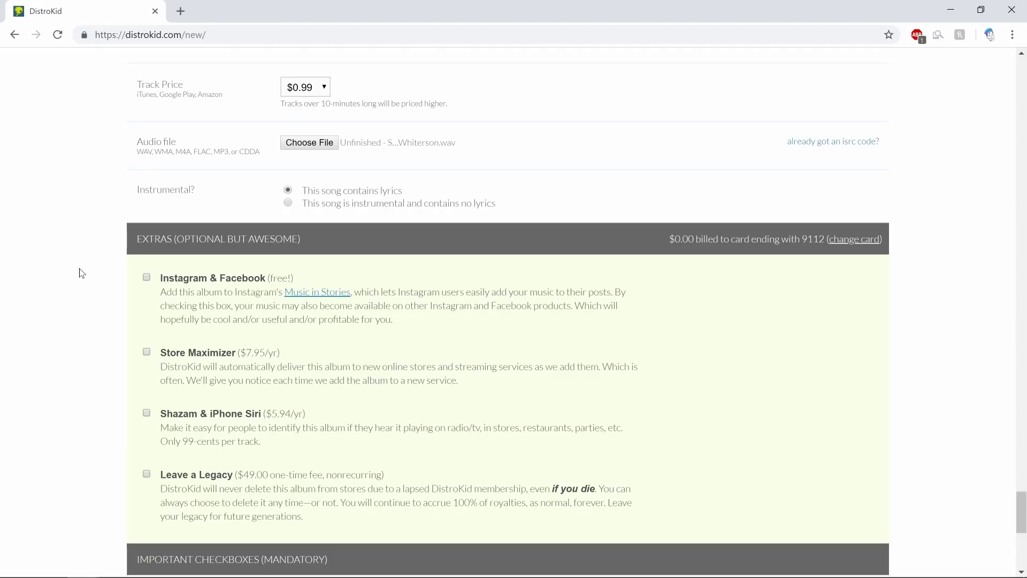
scroll(79, 268, "down", 1)
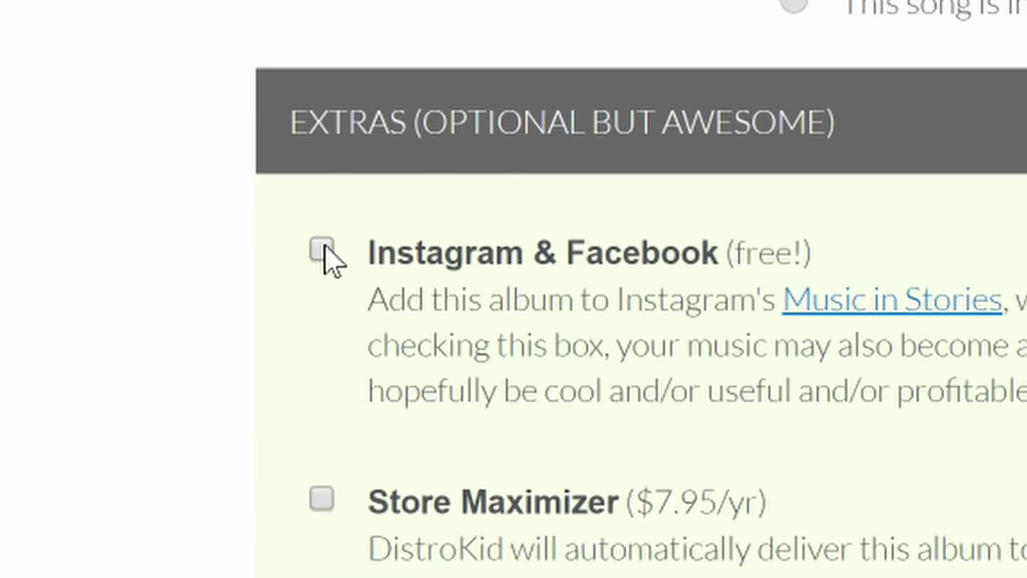
Step: Tick the free Instagram & Facebook extra, leaving the paid extras unchecked
left_click(321, 249)
scroll(86, 217, "down", 1)
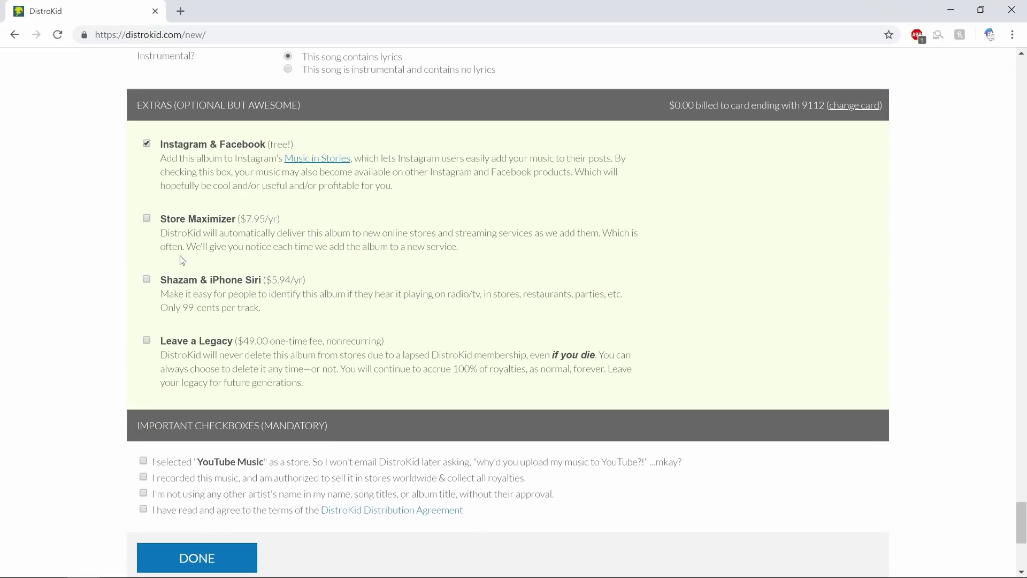
scroll(105, 246, "down", 1)
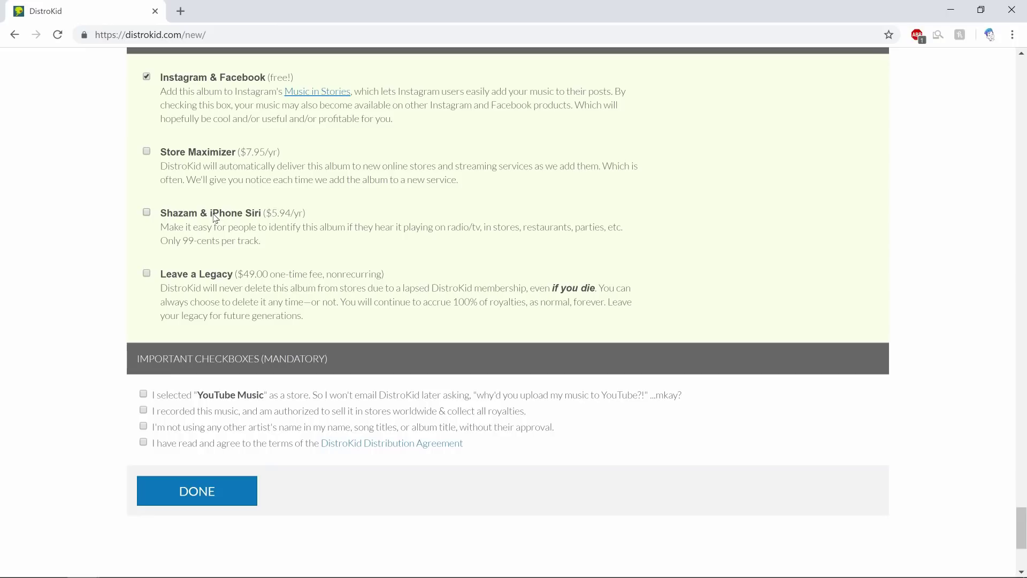
scroll(200, 282, "down", 1)
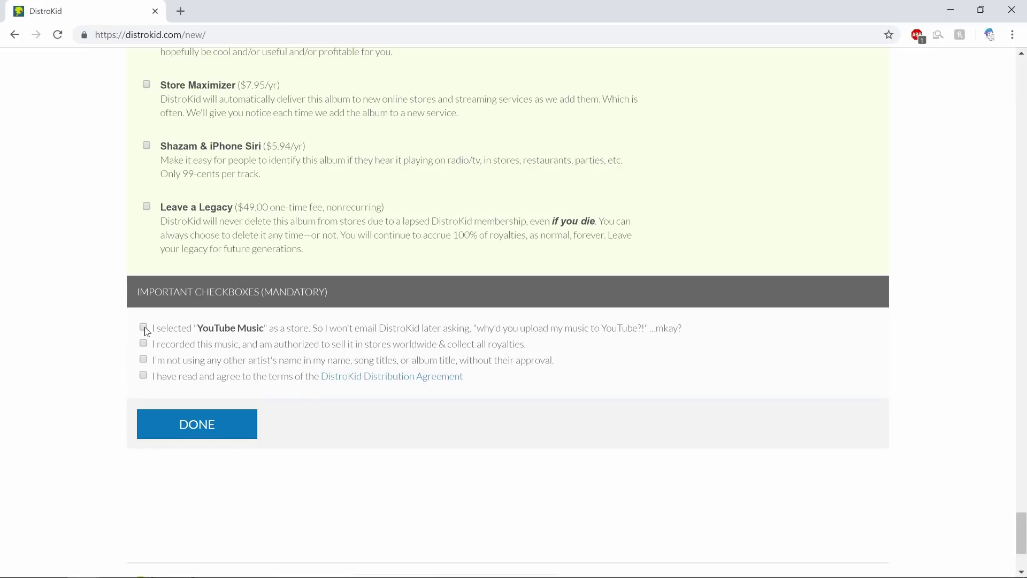
scroll(115, 297, "up", 20)
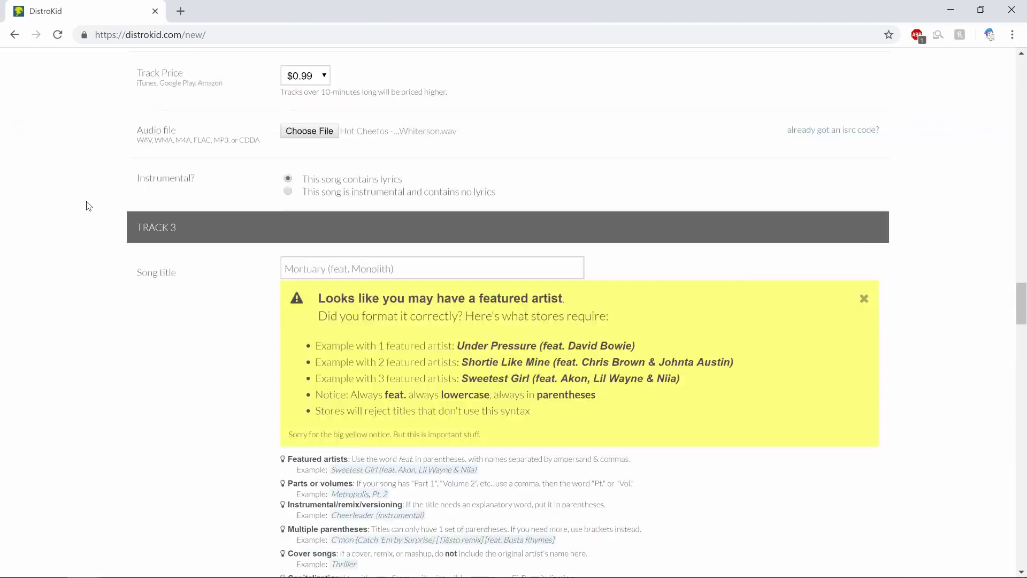
Step: Scroll up to the Stores list, then tick the recording rights acknowledgement
scroll(86, 203, "up", 20)
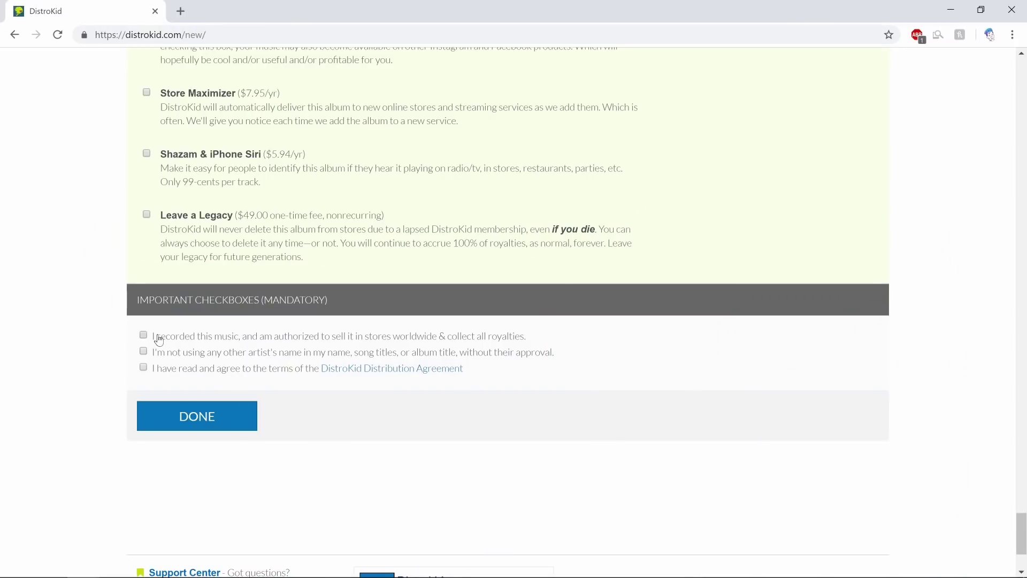
left_click(158, 341)
Step: Submit the album for distribution with DONE
left_click(218, 419)
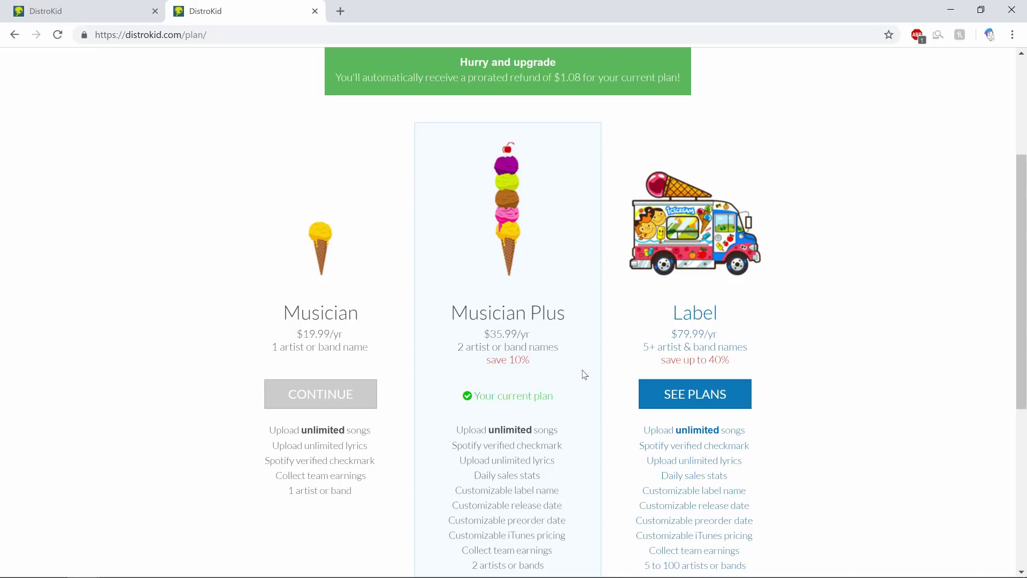
Step: Scroll the Done confirmation page showing the December 3, 2018 store release
scroll(692, 412, "down", 1)
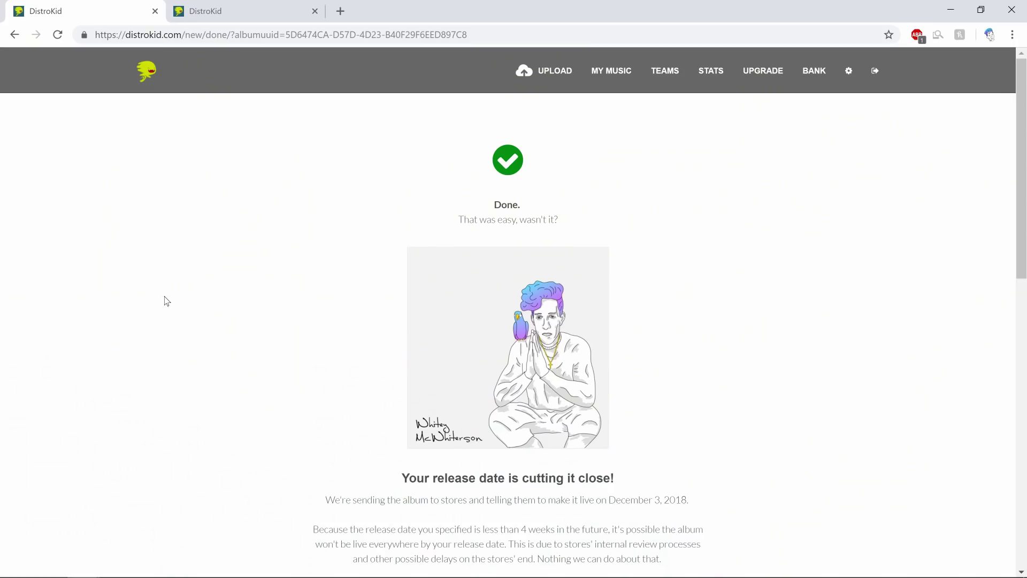
scroll(177, 297, "down", 1)
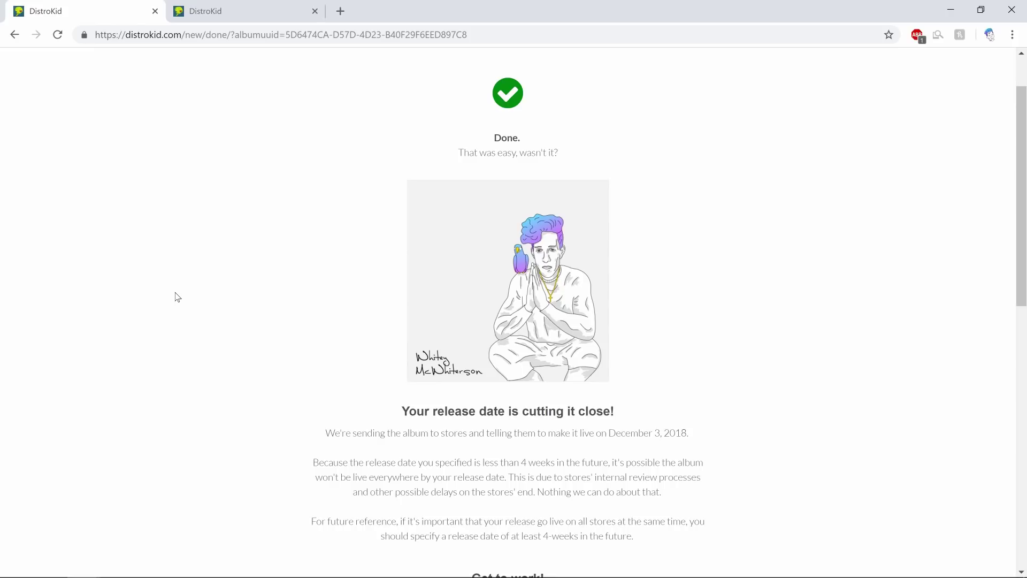
scroll(161, 268, "down", 1)
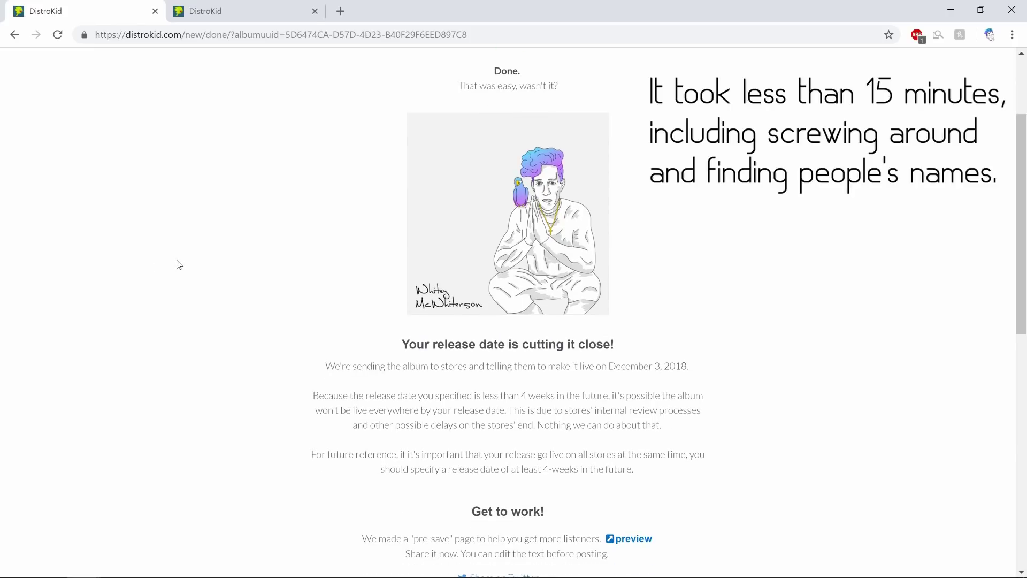
scroll(179, 264, "down", 1)
scroll(179, 265, "down", 1)
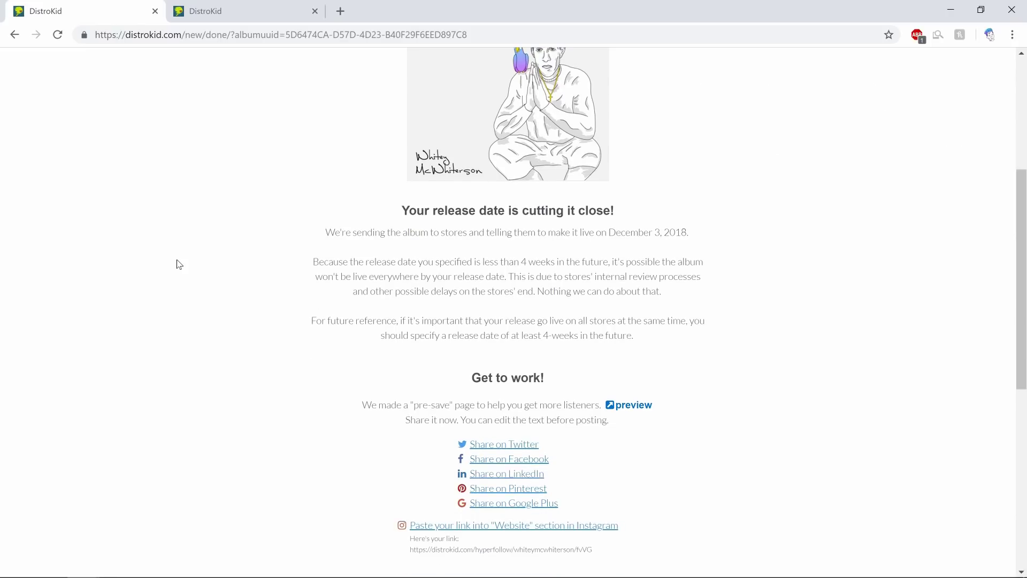
scroll(179, 264, "up", 3)
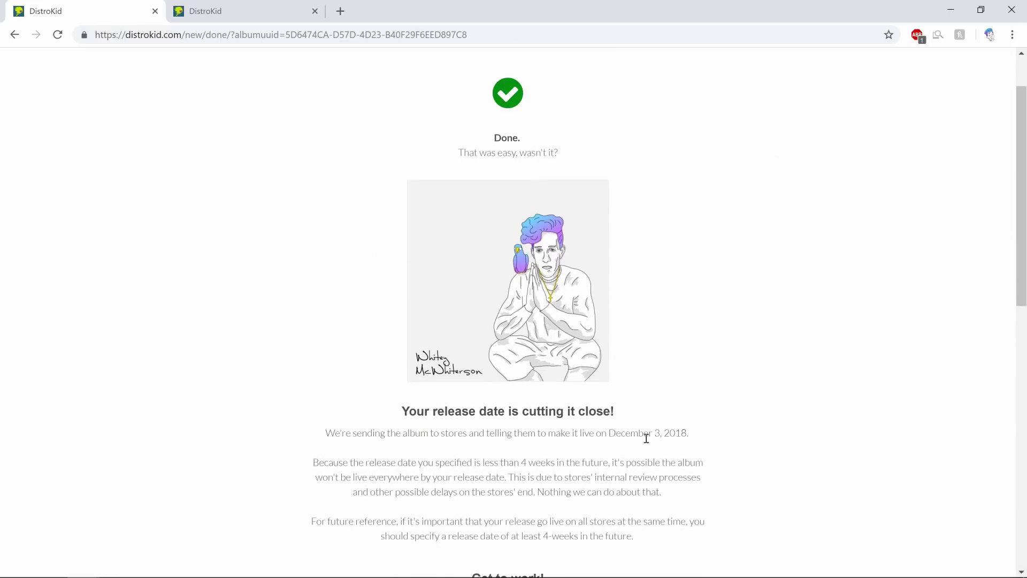